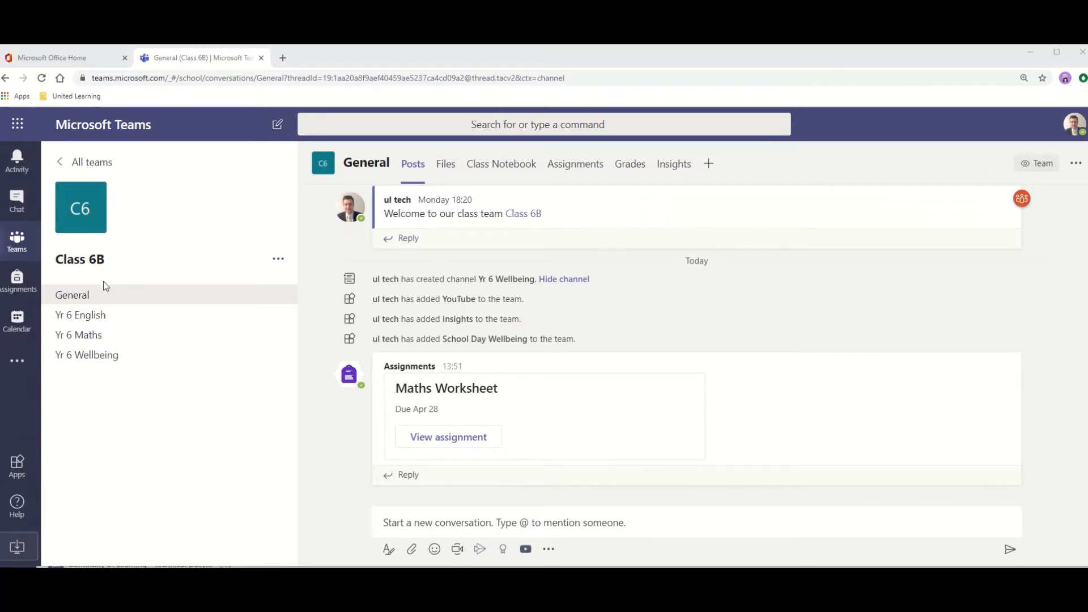
Step: Create a new assignment for Class 6B with the title "Story writing"
{"action": "left_click", "coordinate": [589, 169]}
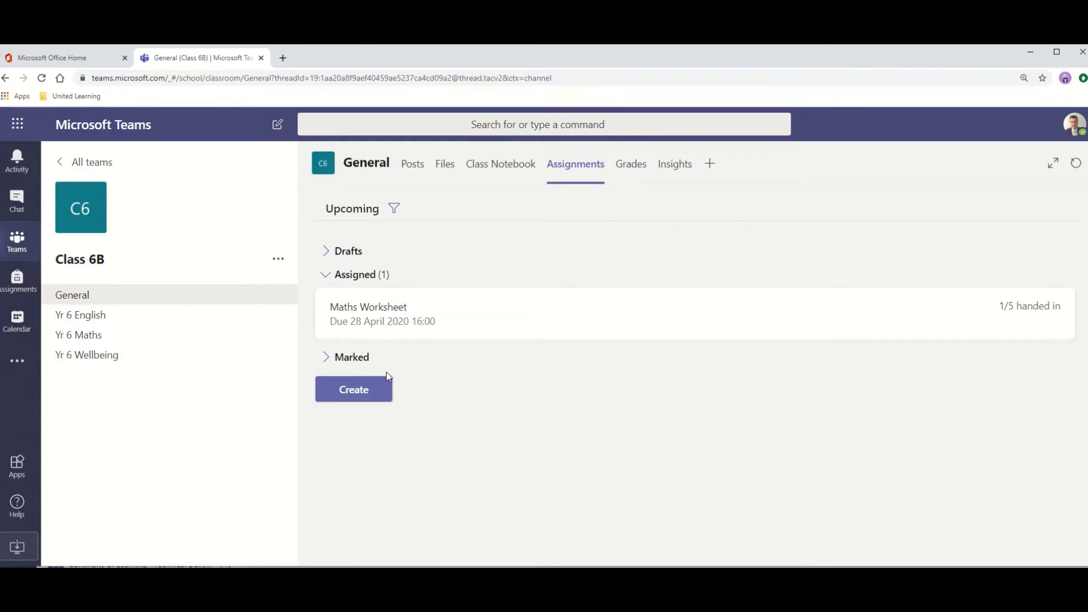
{"action": "left_click", "coordinate": [368, 396]}
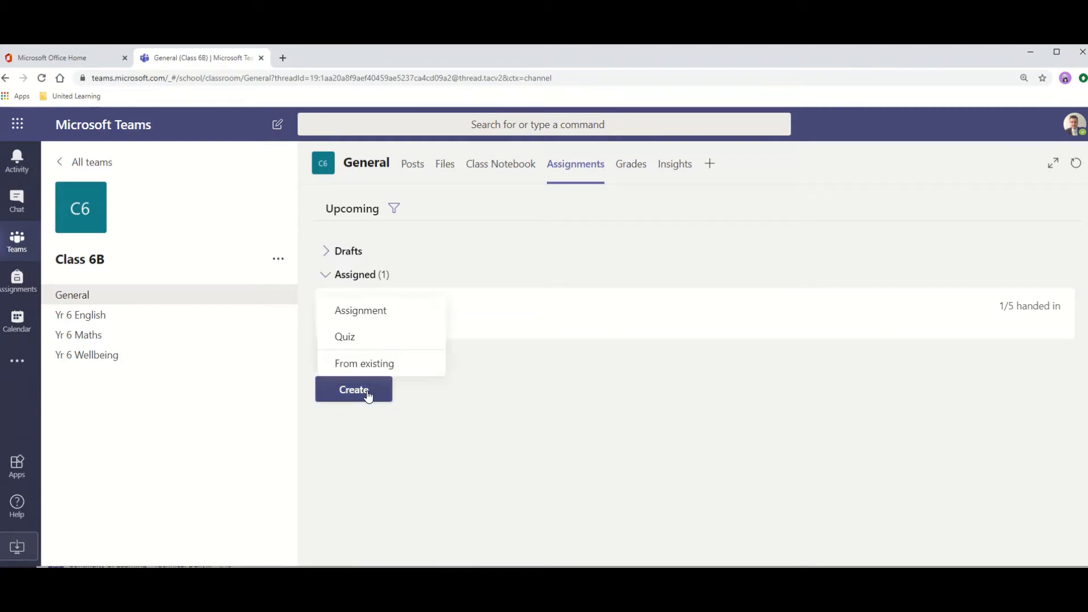
{"action": "left_click", "coordinate": [362, 320]}
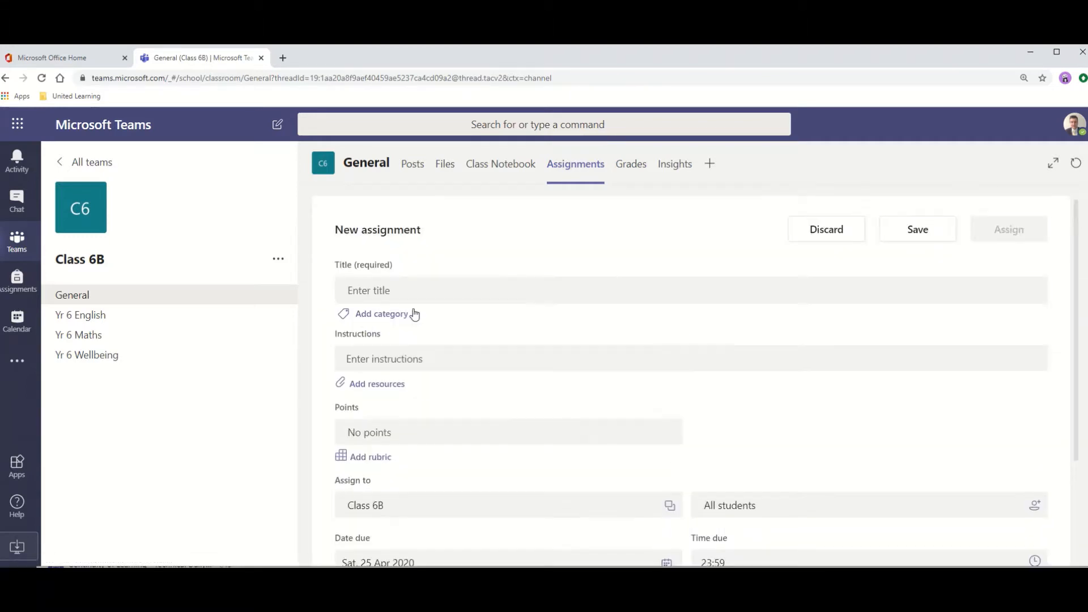
{"action": "left_click", "coordinate": [409, 295]}
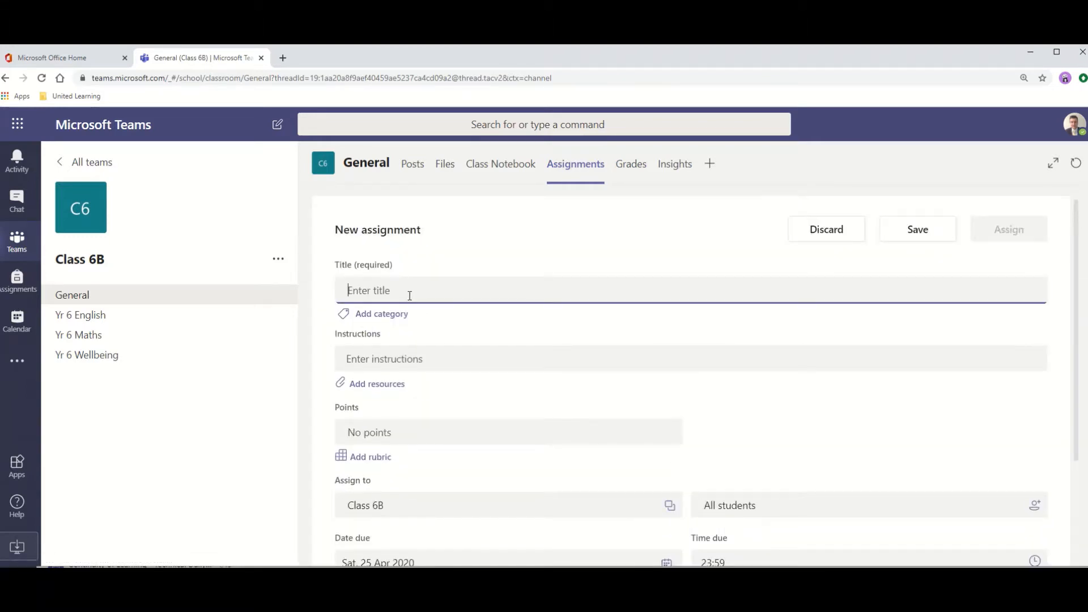
{"action": "type", "text": "Sto"}
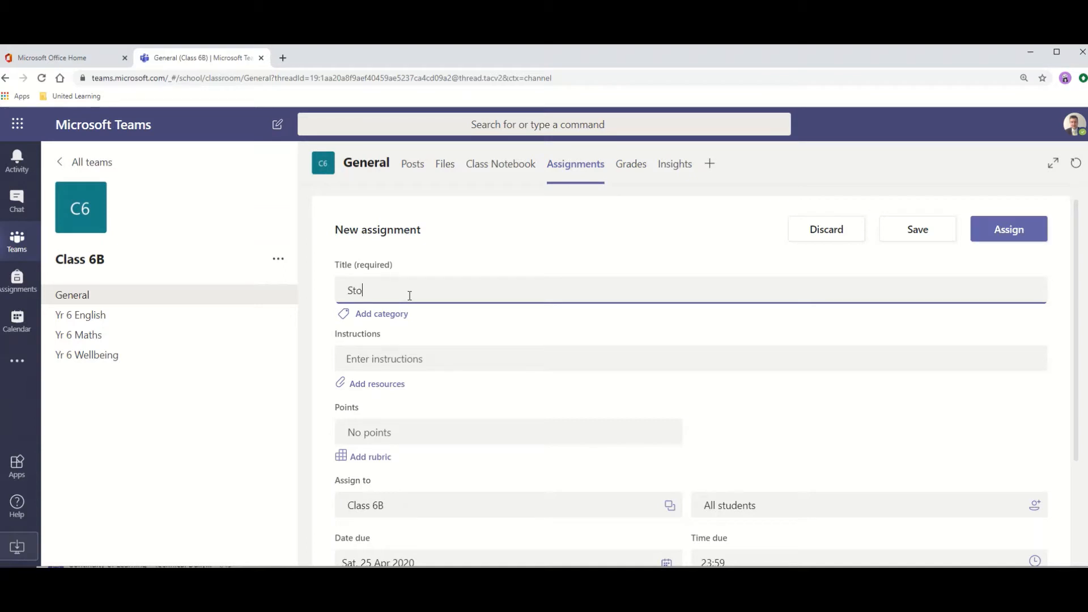
{"action": "type", "text": "ry writing"}
Step: Enter "Continue writing this story" as the assignment's instructions
{"action": "left_click", "coordinate": [412, 362]}
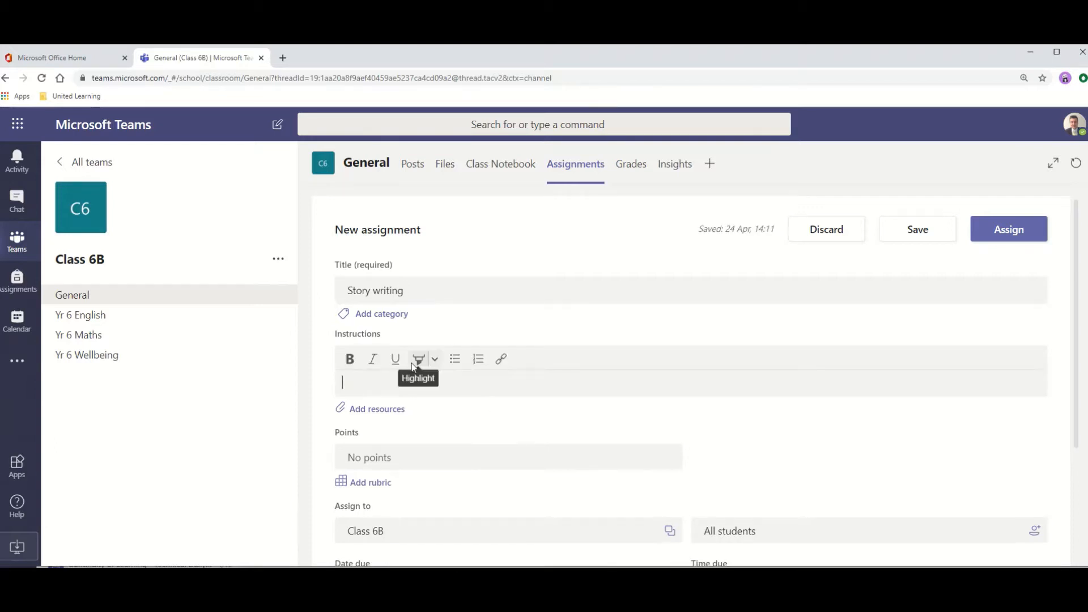
{"action": "type", "text": "Continu"}
{"action": "type", "text": "e"}
{"action": "type", "text": " wri"}
{"action": "type", "text": "ting your story"}
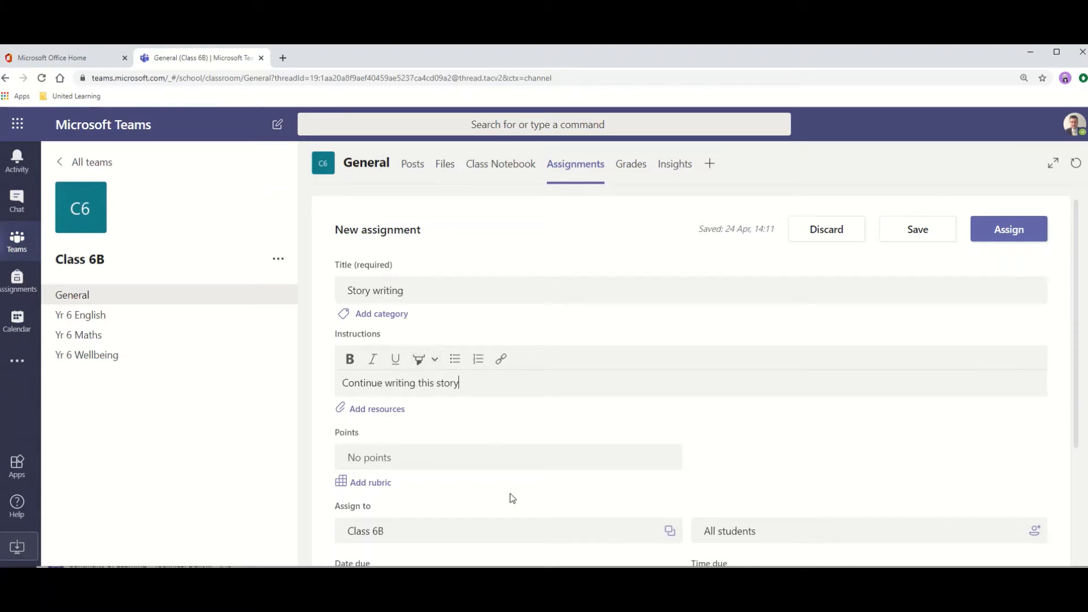
Step: Attach Fairy Story V2.docx from OneDrive as a resource and set it so that students edit their own copy
{"action": "left_click", "coordinate": [388, 412]}
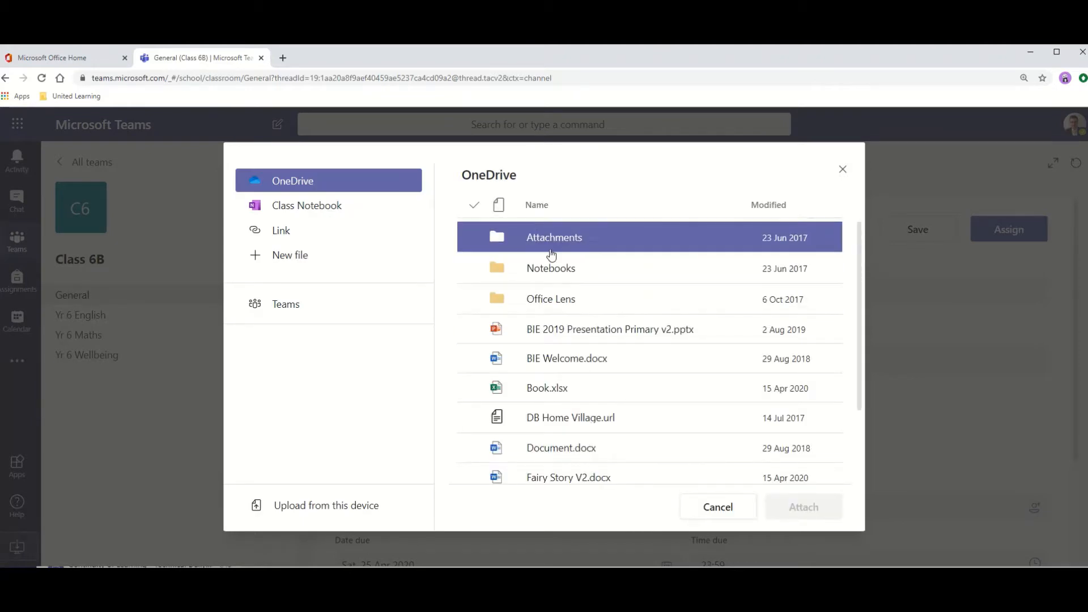
{"action": "left_click", "coordinate": [568, 477]}
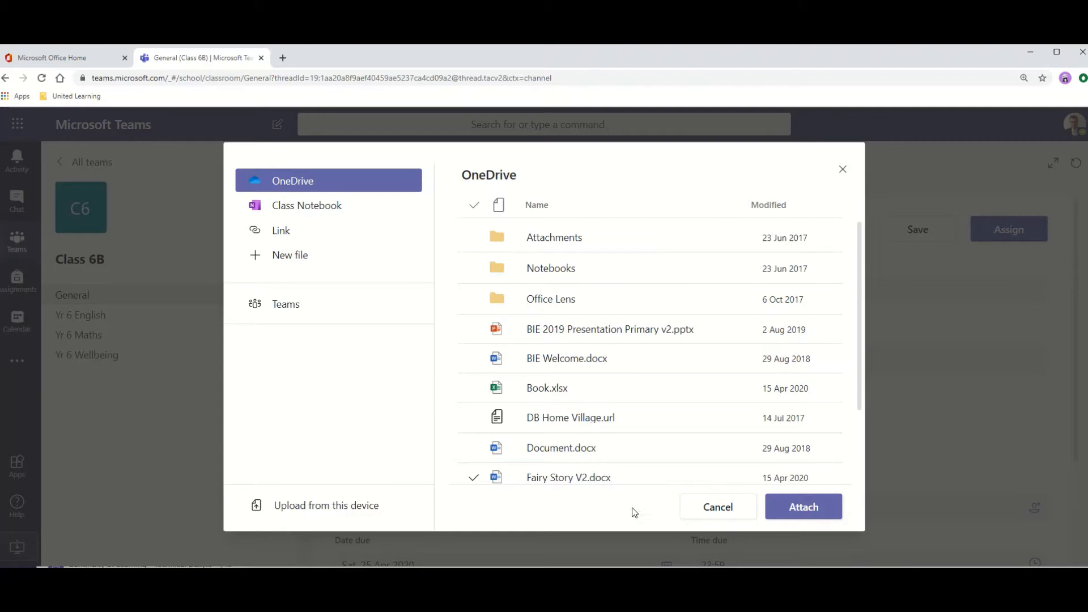
{"action": "left_click", "coordinate": [788, 508]}
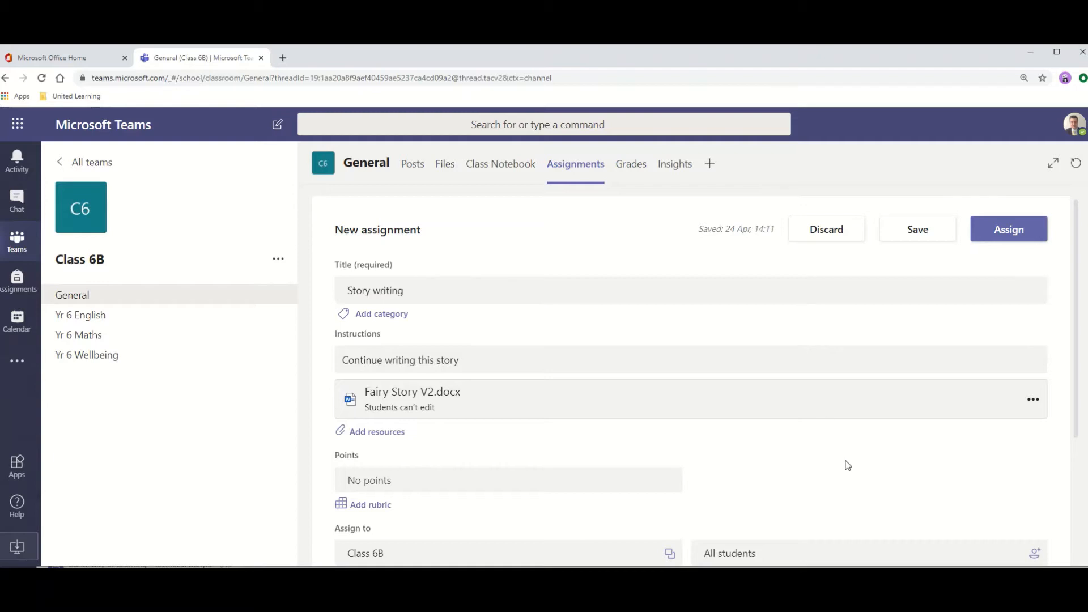
{"action": "left_click", "coordinate": [1032, 401]}
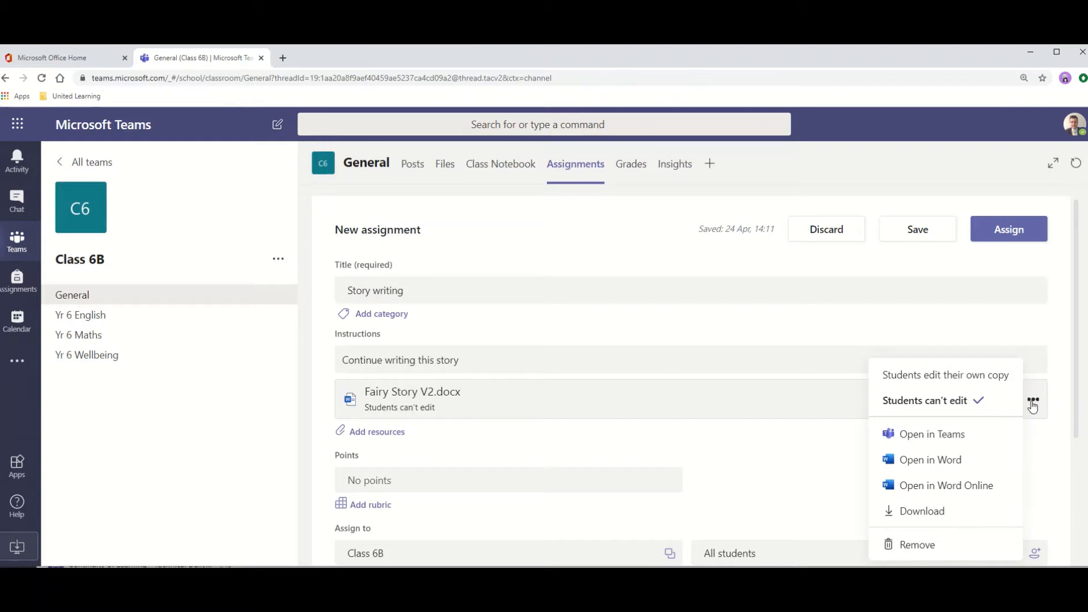
{"action": "left_click", "coordinate": [972, 379]}
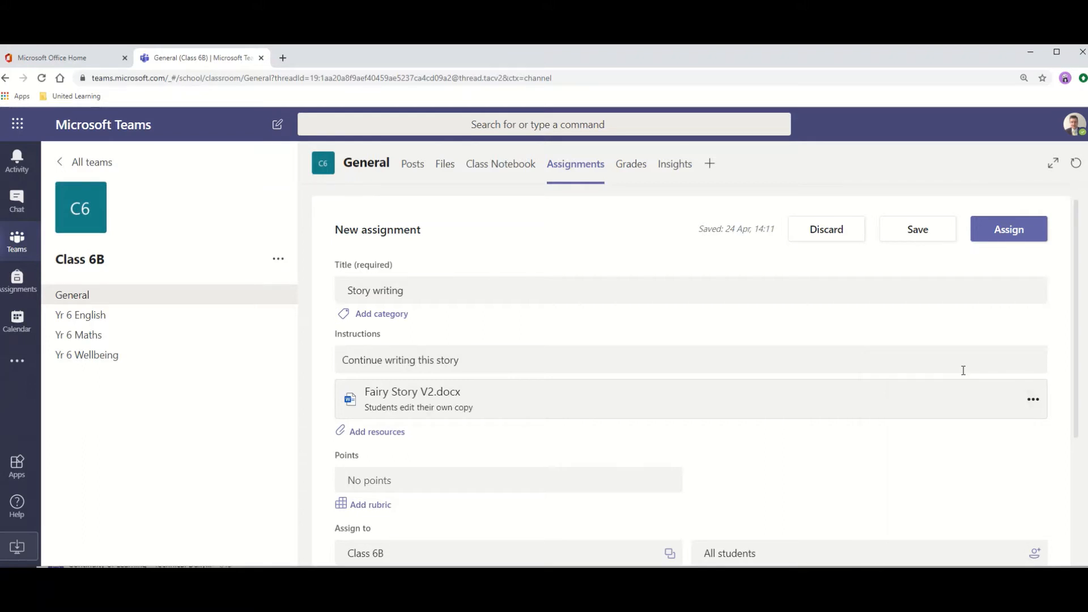
{"action": "left_click", "coordinate": [1033, 400]}
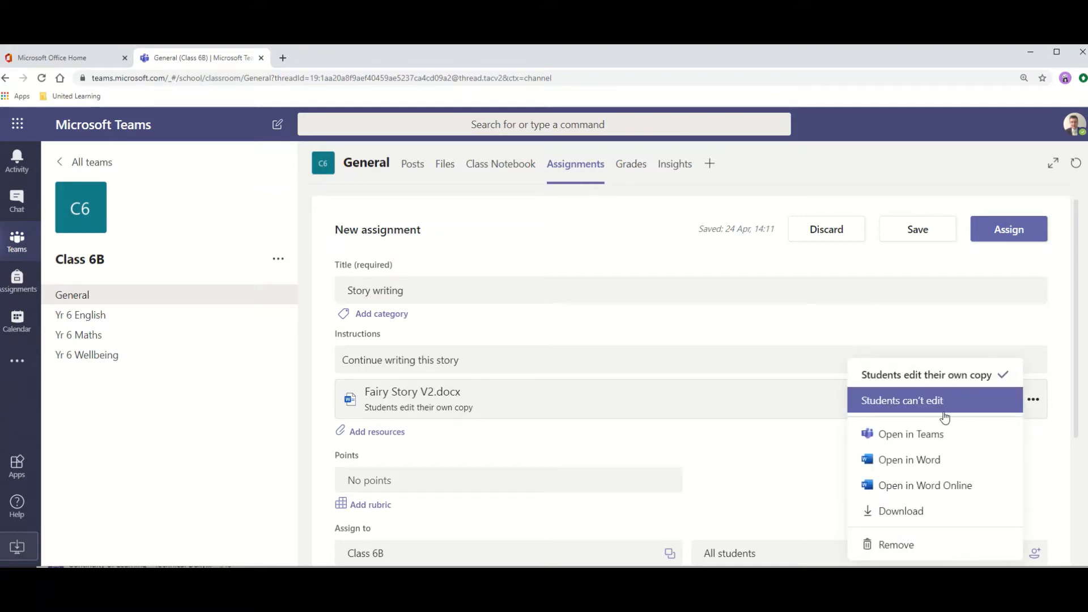
{"action": "left_click", "coordinate": [942, 381]}
Step: Set the assignment's due date to Wed, 29 Apr 2020 and the due time to 16:00
{"action": "scroll", "coordinate": [569, 457], "scroll_direction": "down", "scroll_amount": 2}
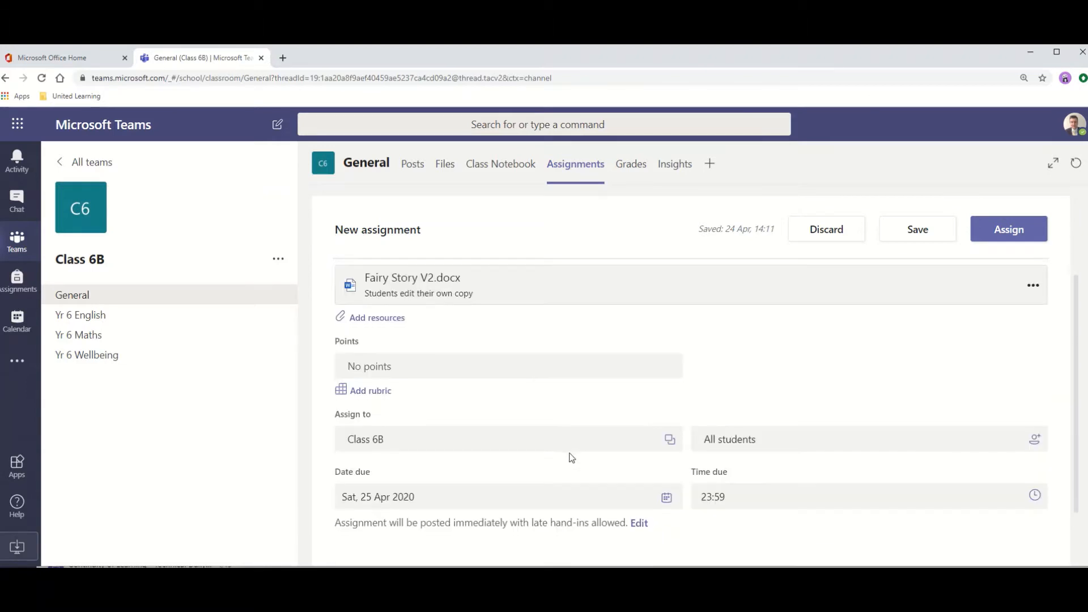
{"action": "scroll", "coordinate": [577, 471], "scroll_direction": "down", "scroll_amount": 1}
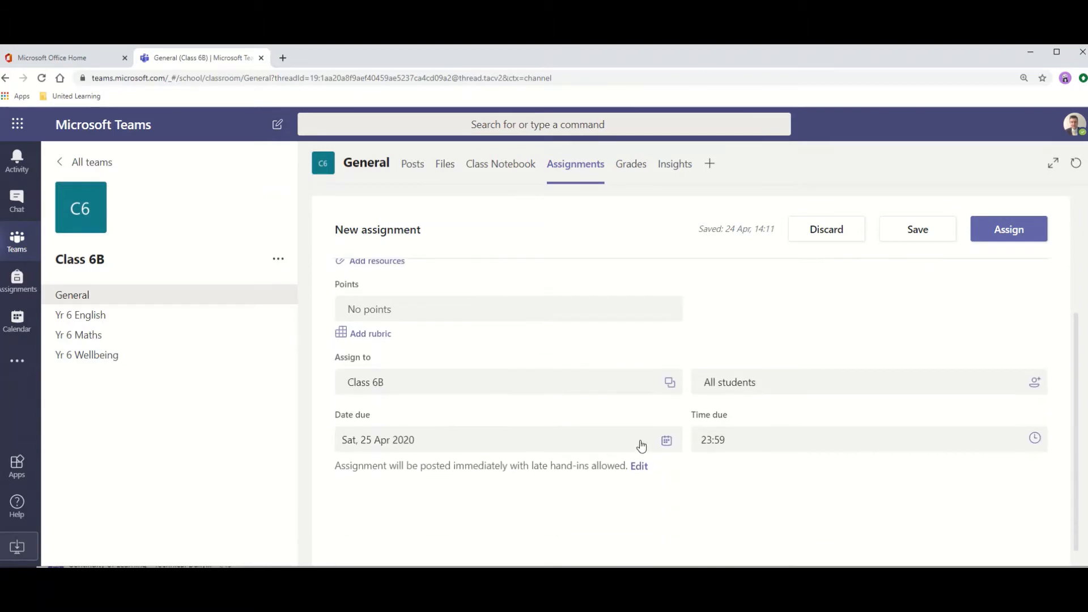
{"action": "left_click", "coordinate": [667, 443]}
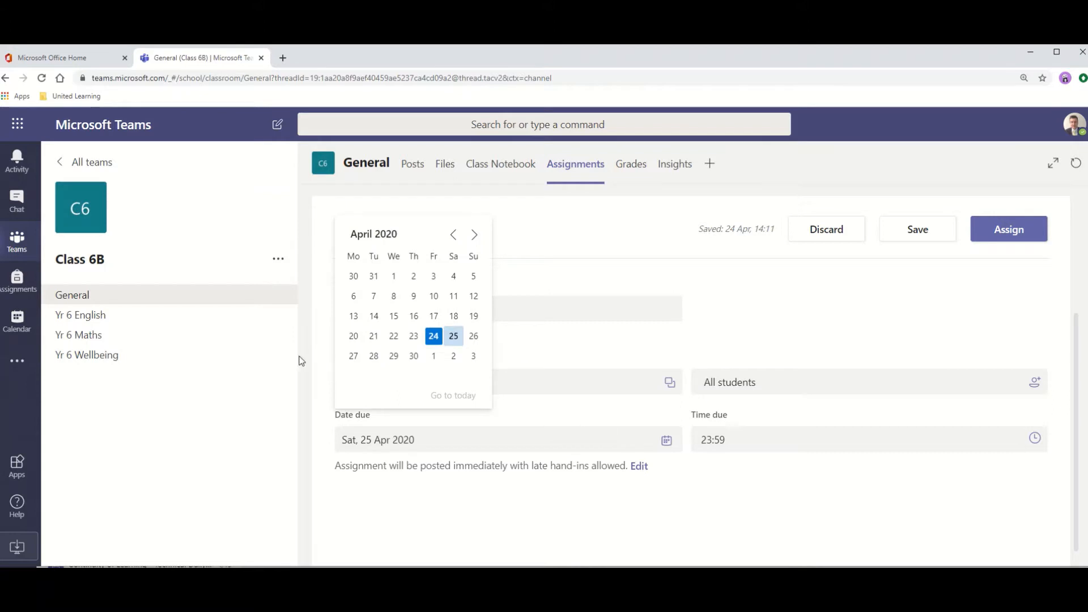
{"action": "left_click", "coordinate": [401, 359]}
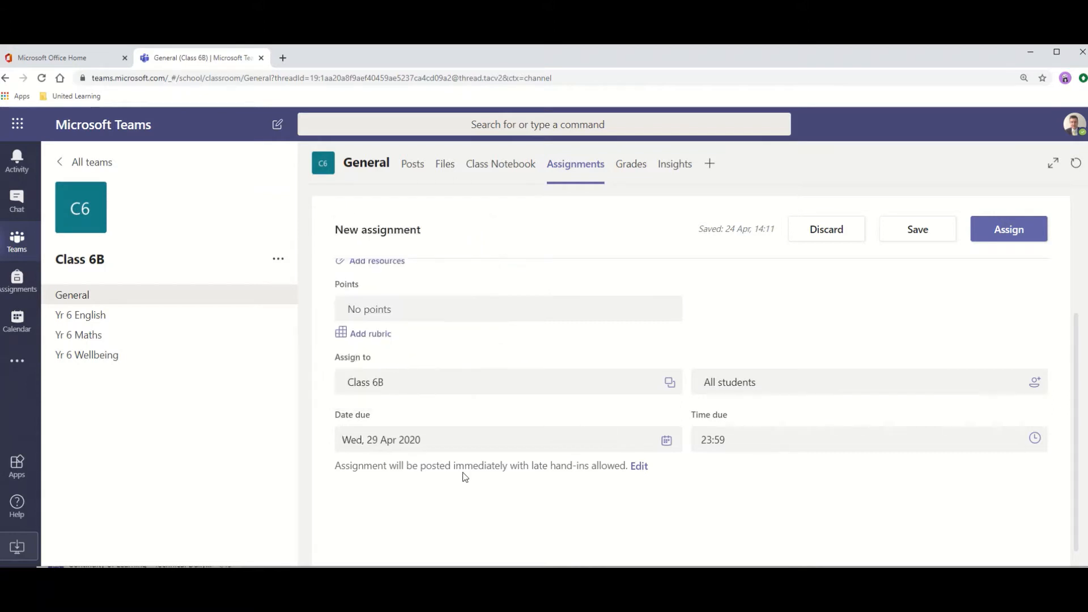
{"action": "left_click", "coordinate": [749, 438]}
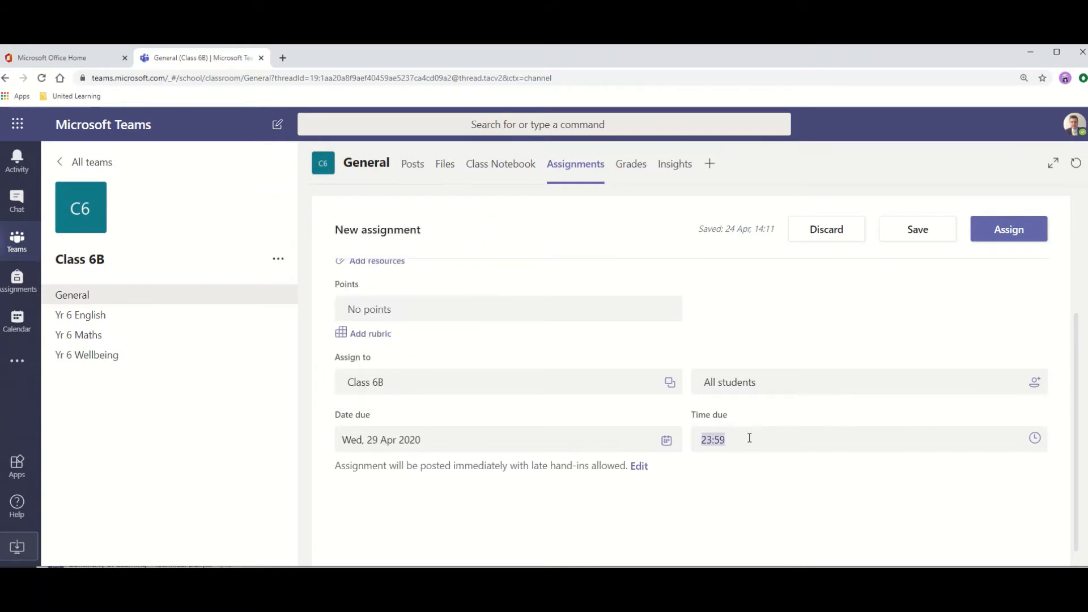
{"action": "left_click", "coordinate": [1040, 448]}
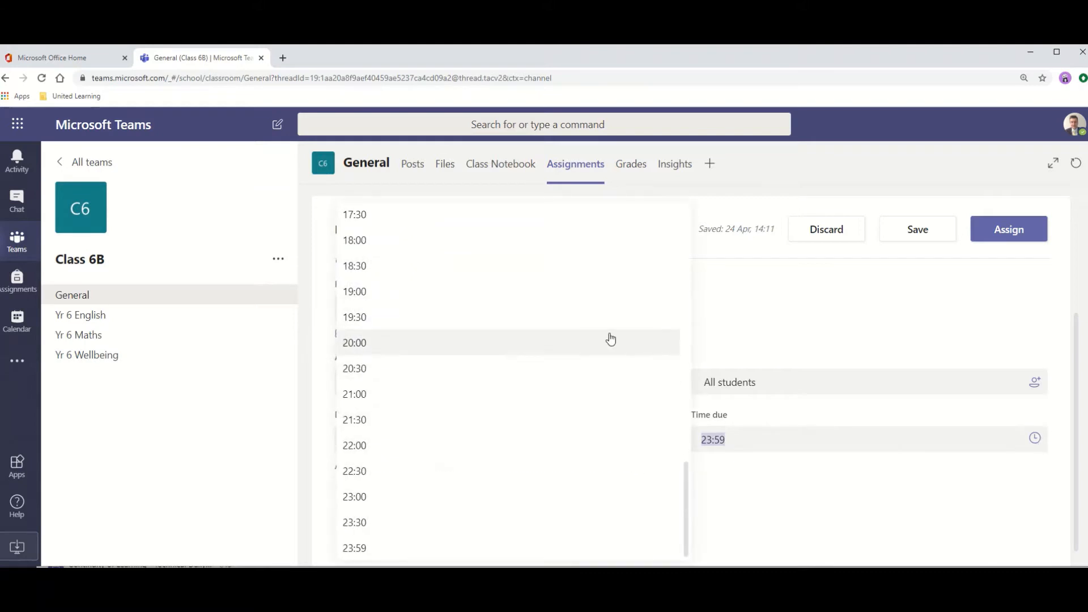
{"action": "scroll", "coordinate": [417, 304], "scroll_direction": "up", "scroll_amount": 2}
{"action": "left_click", "coordinate": [355, 253]}
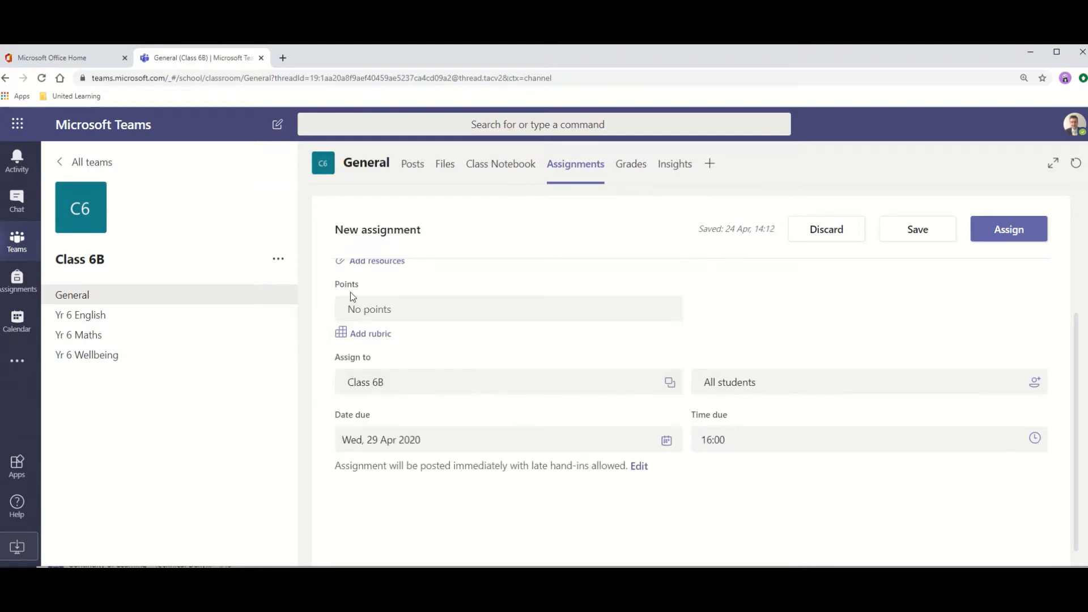
Step: Check the list of students, keep all students selected and assign the Story writing task to Class 6B
{"action": "left_click", "coordinate": [875, 396]}
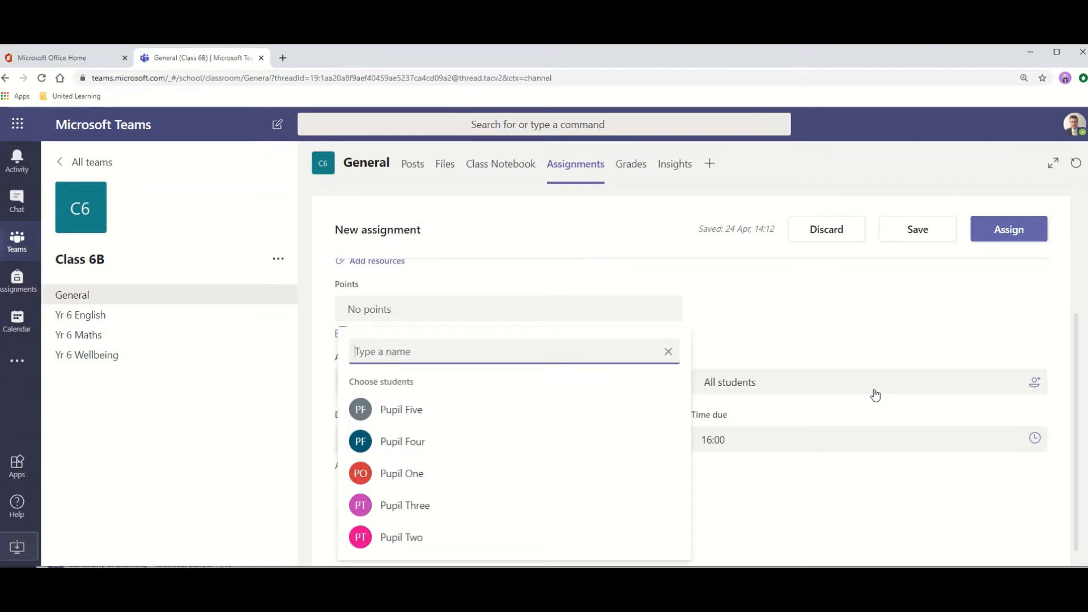
{"action": "left_click", "coordinate": [901, 328]}
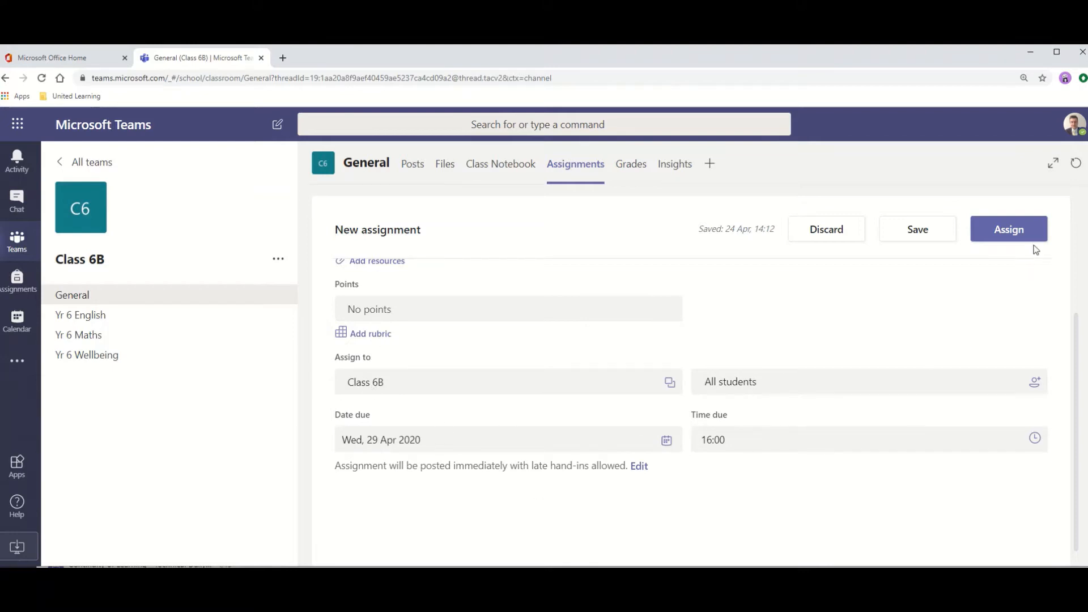
{"action": "left_click", "coordinate": [1007, 233]}
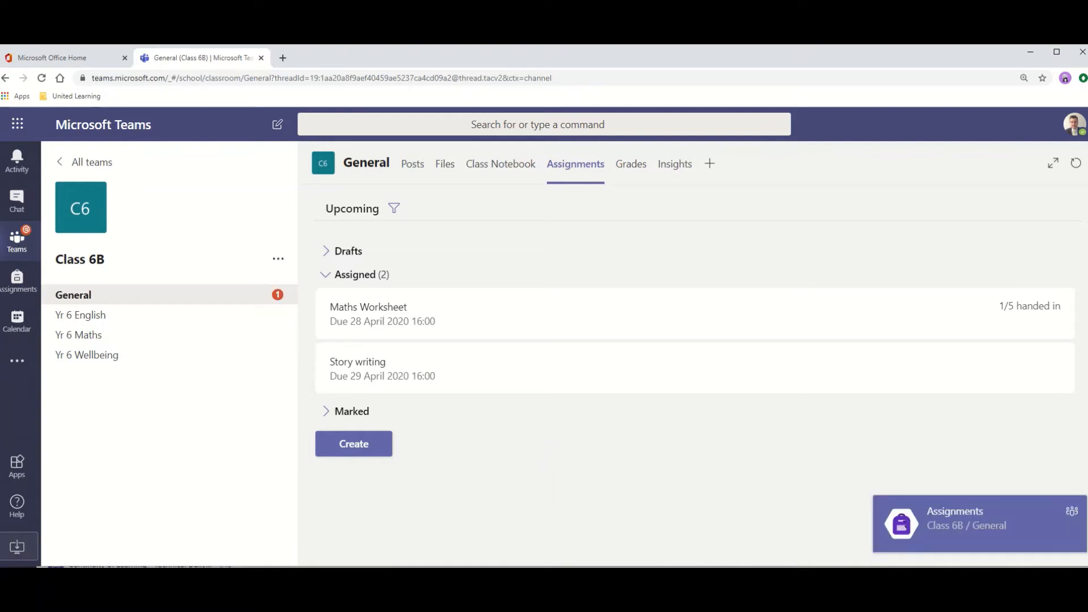
Step: Switch to the pupil's Teams window and open the Story writing assignment from its activity notification
{"action": "mouse_move", "coordinate": [236, 579]}
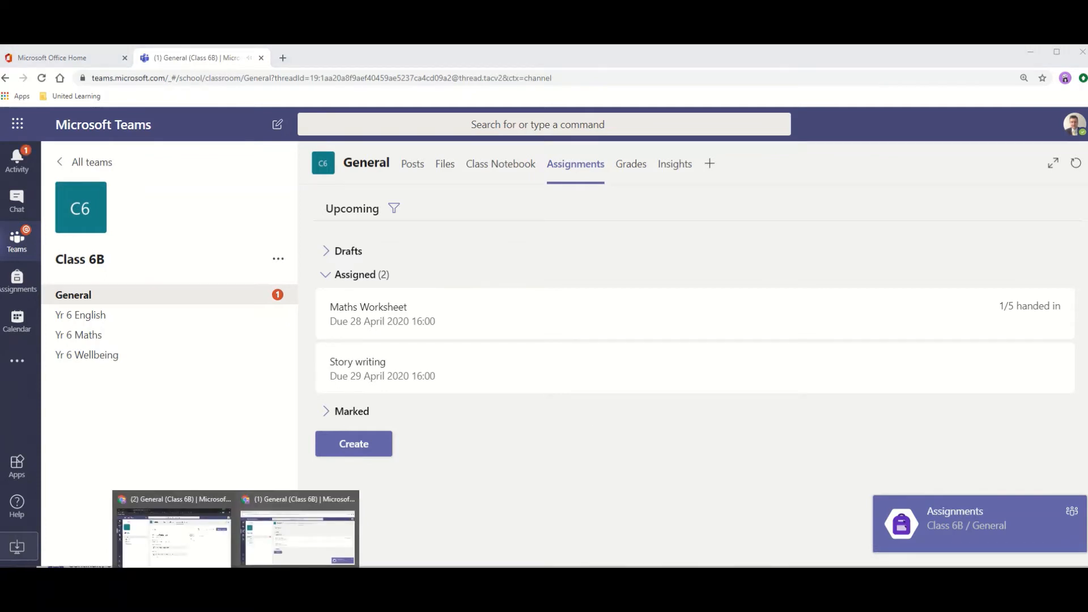
{"action": "left_click", "coordinate": [174, 530]}
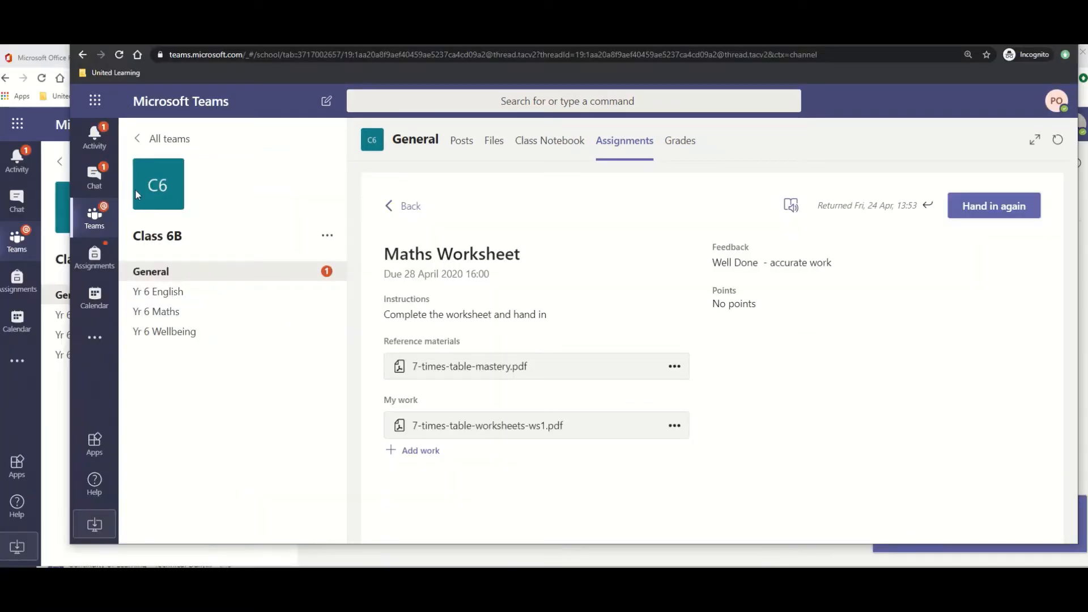
{"action": "left_click", "coordinate": [95, 144]}
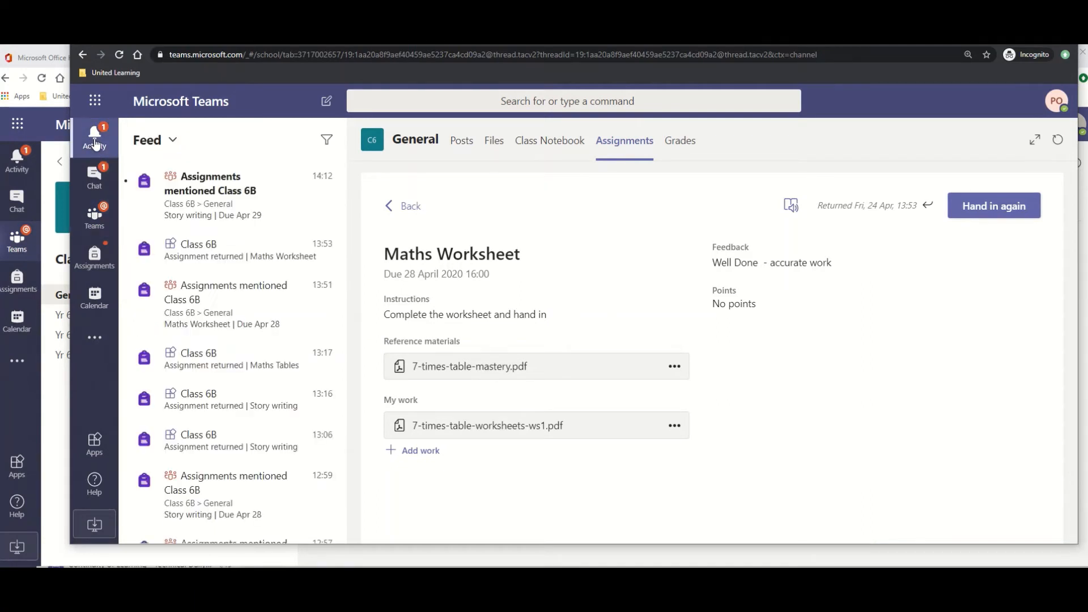
{"action": "left_click", "coordinate": [207, 211]}
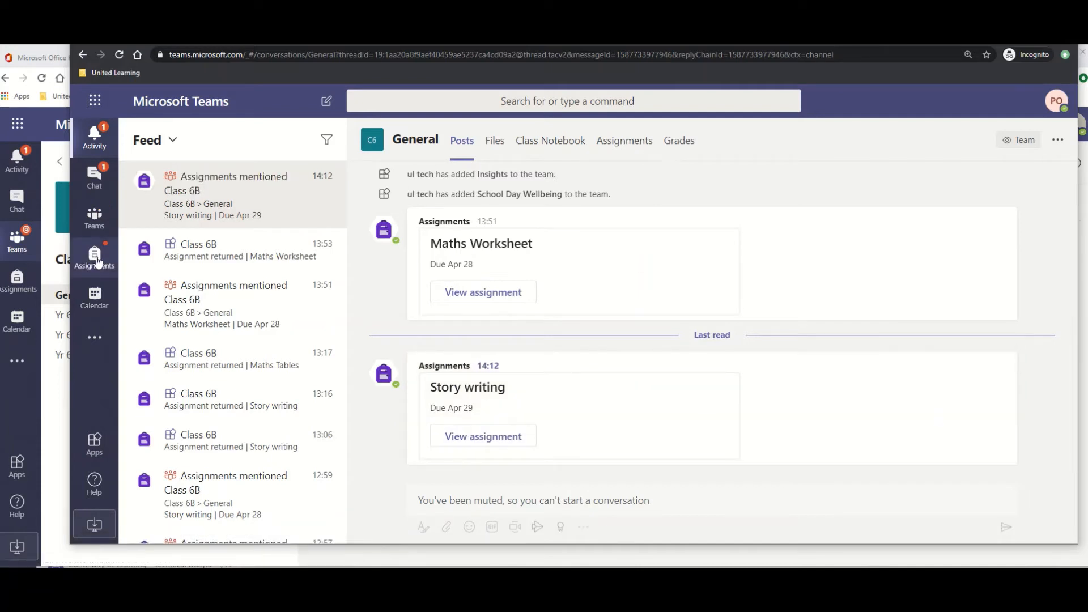
{"action": "left_click", "coordinate": [470, 438]}
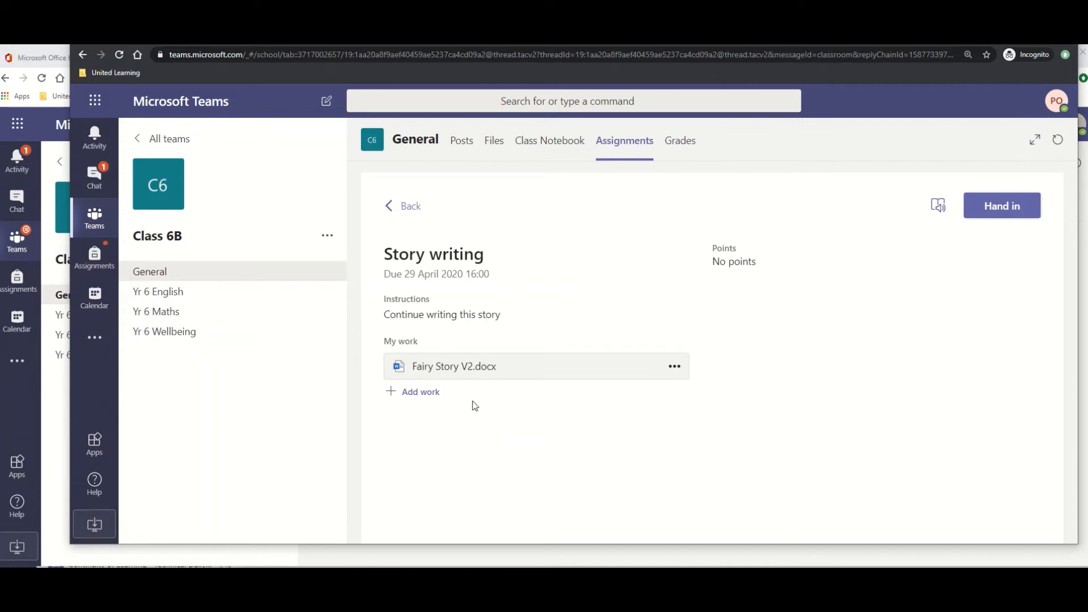
Step: Open the pupil's copy of Fairy Story V2.docx for editing in the browser
{"action": "left_click", "coordinate": [463, 372]}
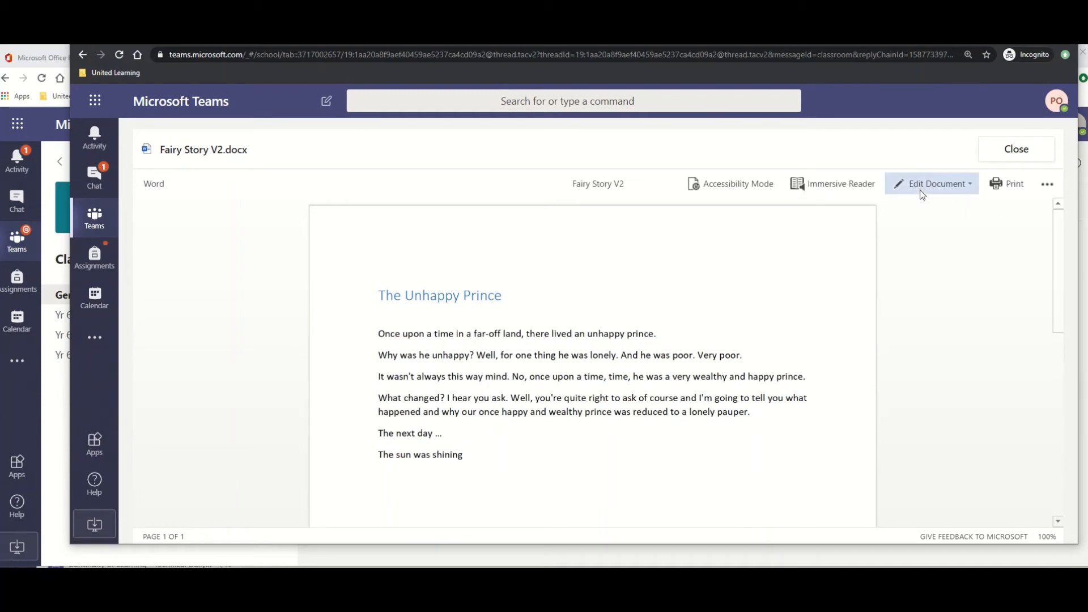
{"action": "left_click", "coordinate": [952, 188]}
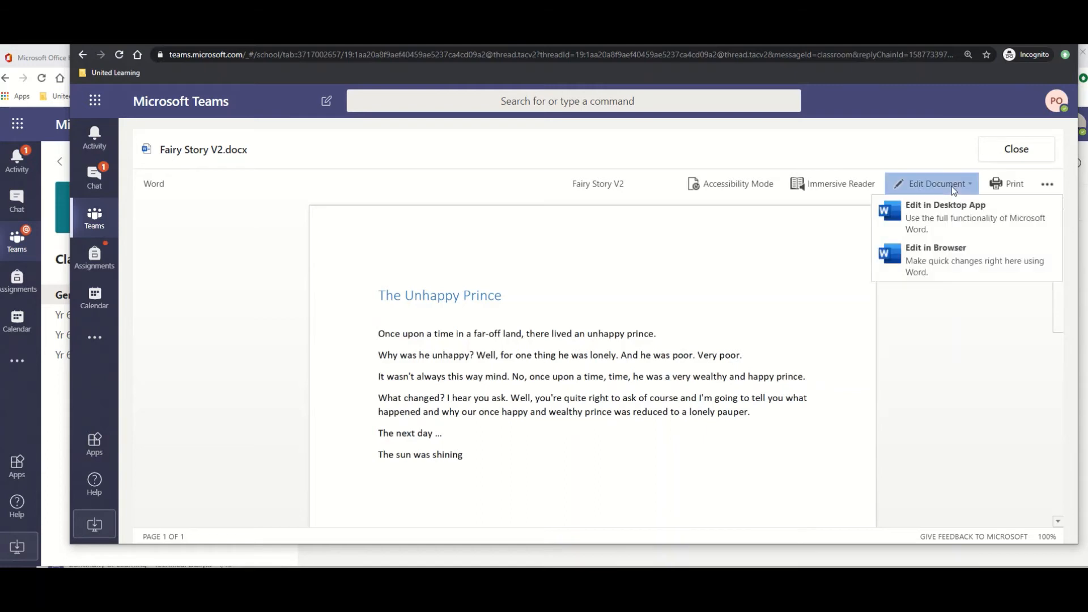
{"action": "left_click", "coordinate": [930, 269]}
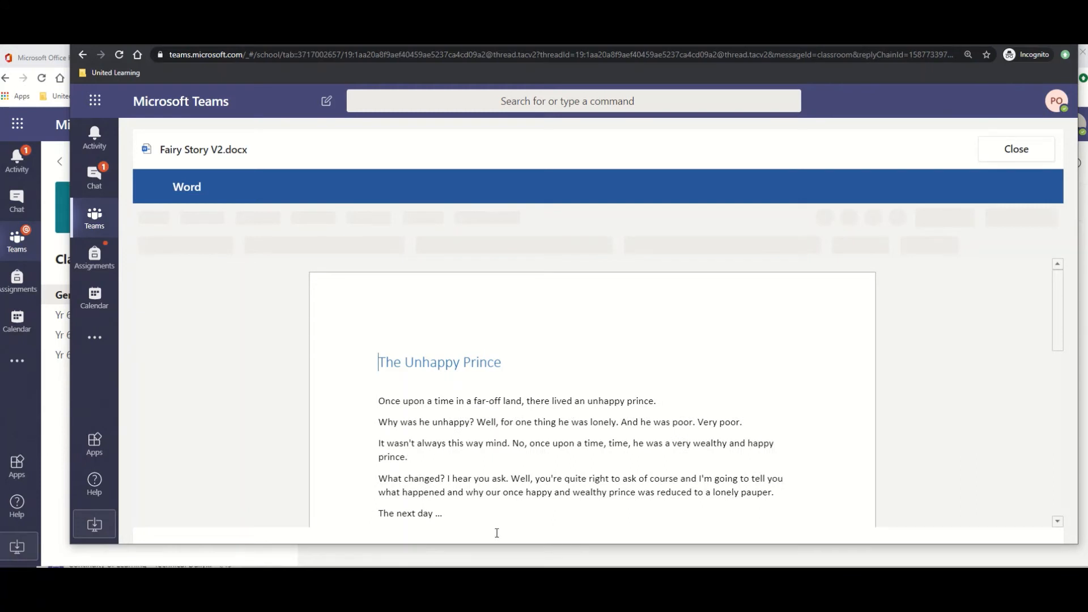
Step: Replace the ellipsis after "The next day" with "there was a tremendous crash" and close the document
{"action": "left_click", "coordinate": [457, 514]}
{"action": "key", "text": "Return"}
{"action": "type", "text": "The sun was shining"}
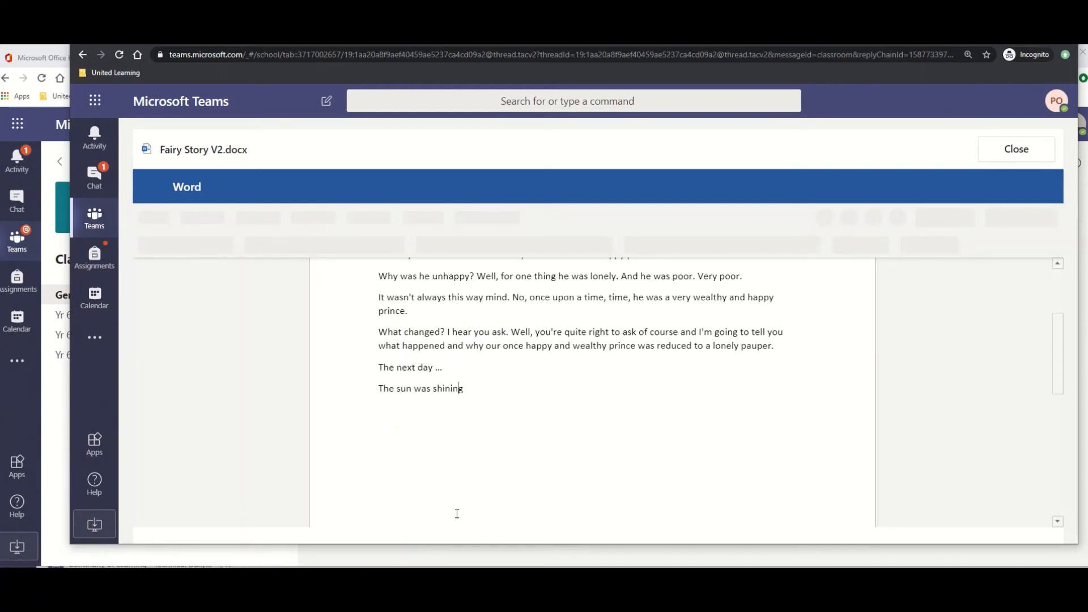
{"action": "left_click", "coordinate": [452, 370]}
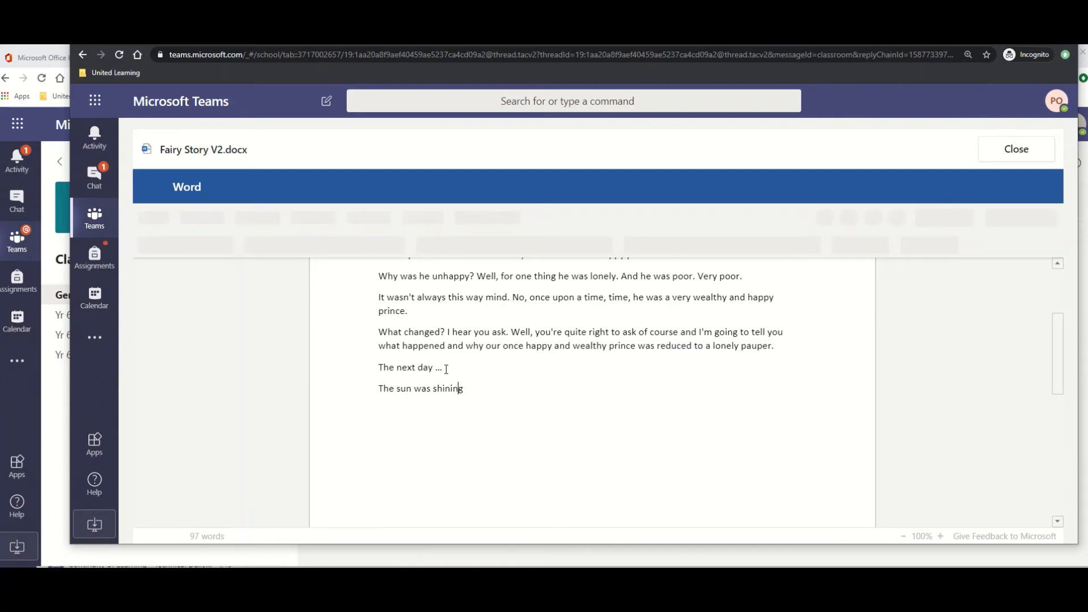
{"action": "key", "text": "BackSpace"}
{"action": "key", "text": "BackSpace"}
{"action": "key", "text": "BackSpace"}
{"action": "type", "text": "there was a tremendous crash"}
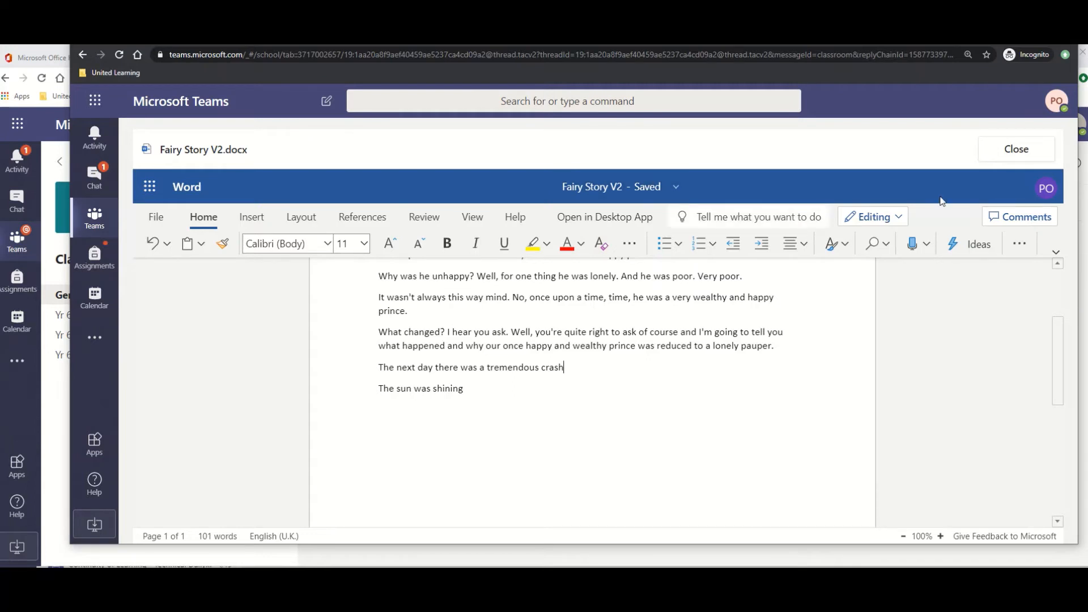
{"action": "left_click", "coordinate": [1017, 150]}
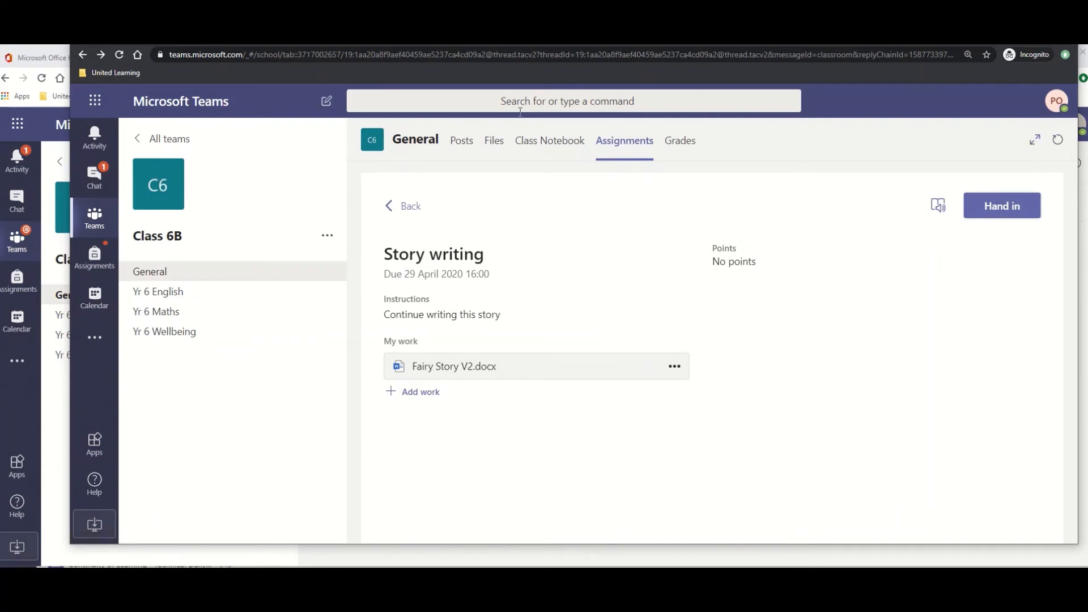
Step: Hand in the pupil's Story writing assignment, and in the teacher's Teams window open the handed-in work for marking
{"action": "left_click", "coordinate": [1001, 207]}
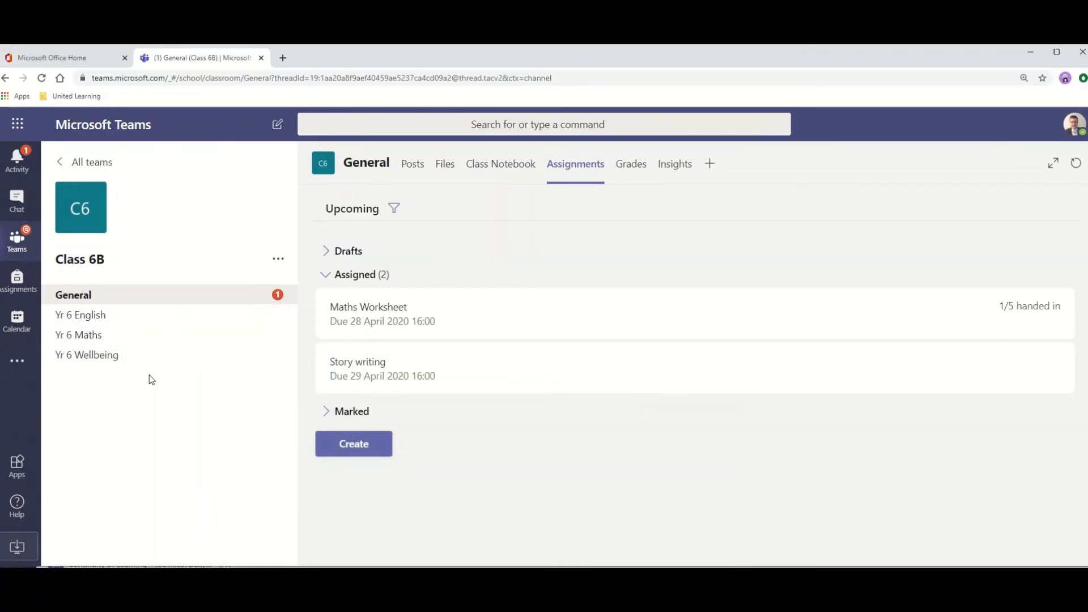
{"action": "left_click", "coordinate": [83, 295]}
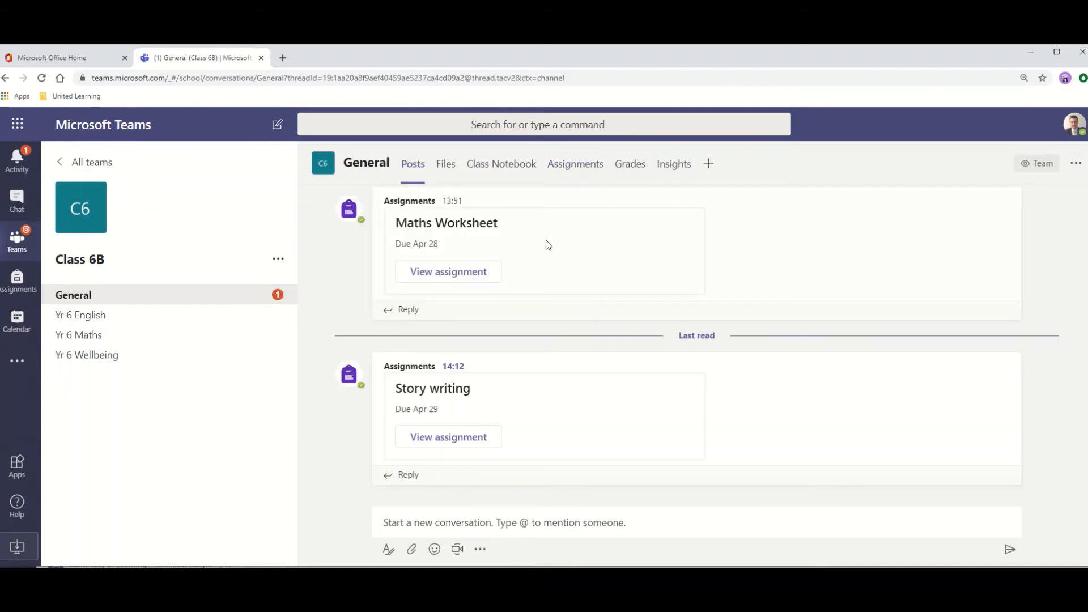
{"action": "left_click", "coordinate": [459, 438]}
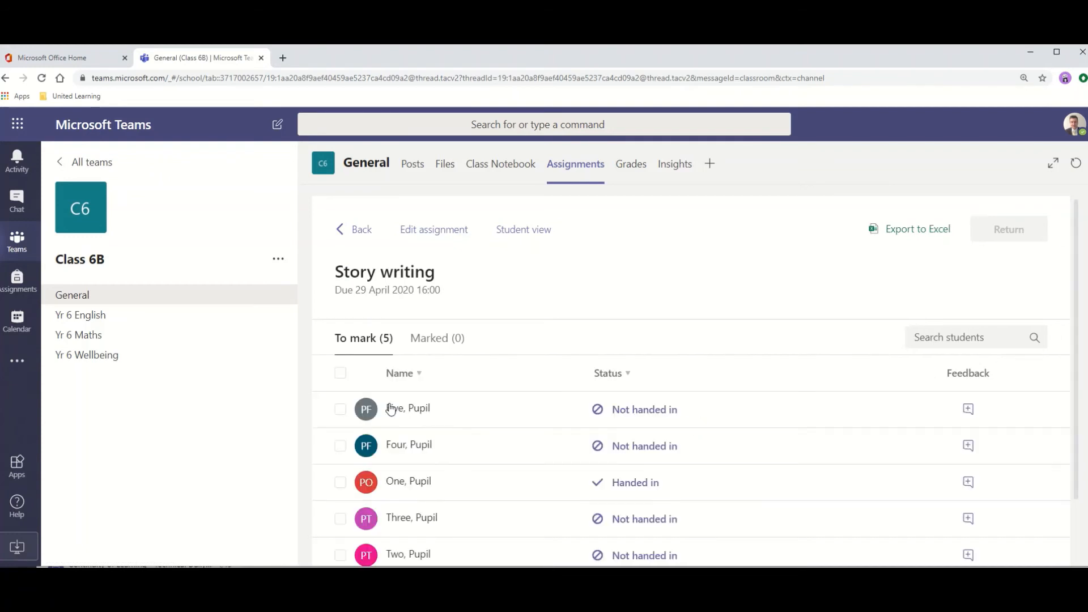
{"action": "scroll", "coordinate": [448, 391], "scroll_direction": "down", "scroll_amount": 1}
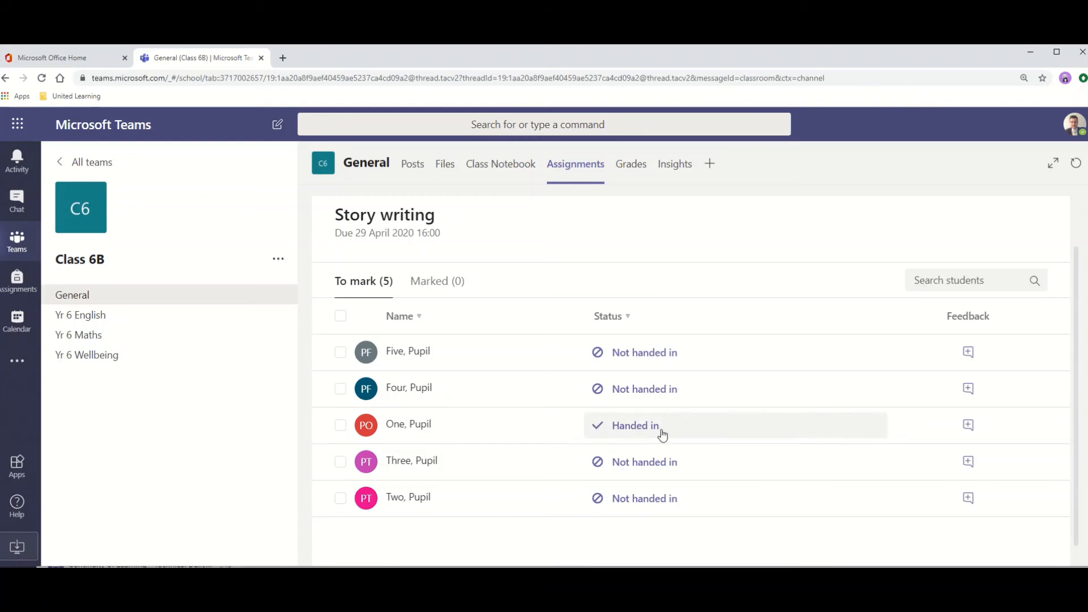
{"action": "left_click", "coordinate": [618, 433]}
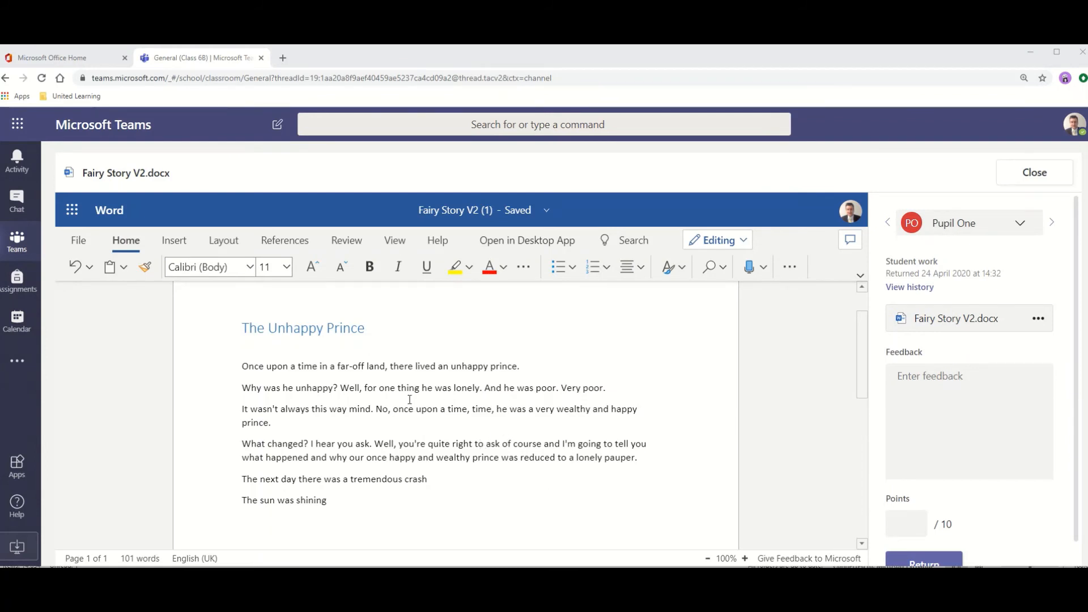
Step: Enter the feedback "Try and write more extensively about the events that led up to the crash." and award 6 out of 10 points
{"action": "left_click", "coordinate": [919, 390]}
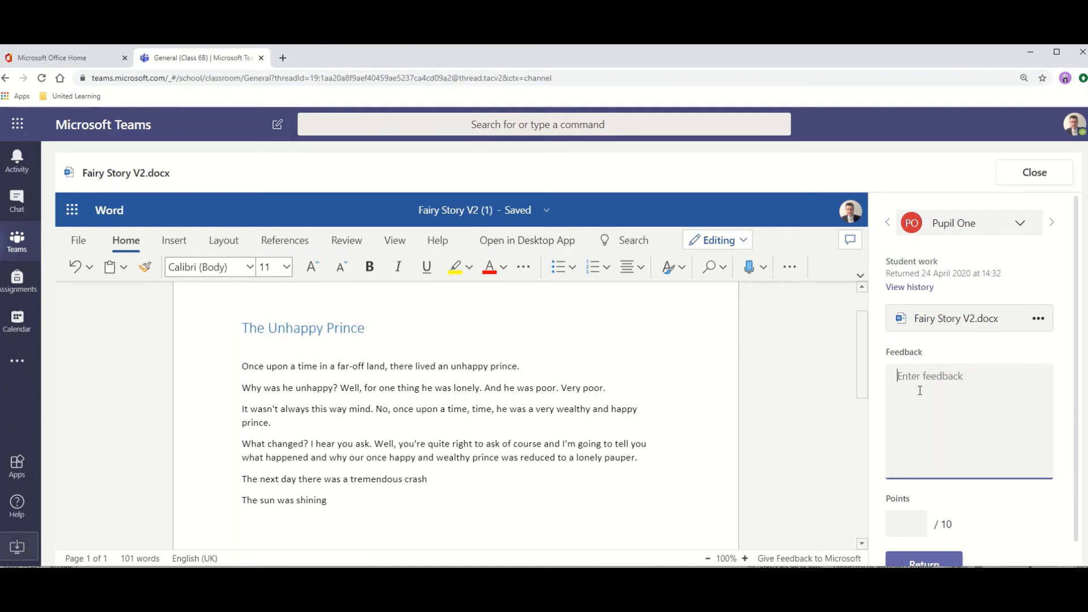
{"action": "type", "text": "Try and write more extensively about the events that led up to the crash."}
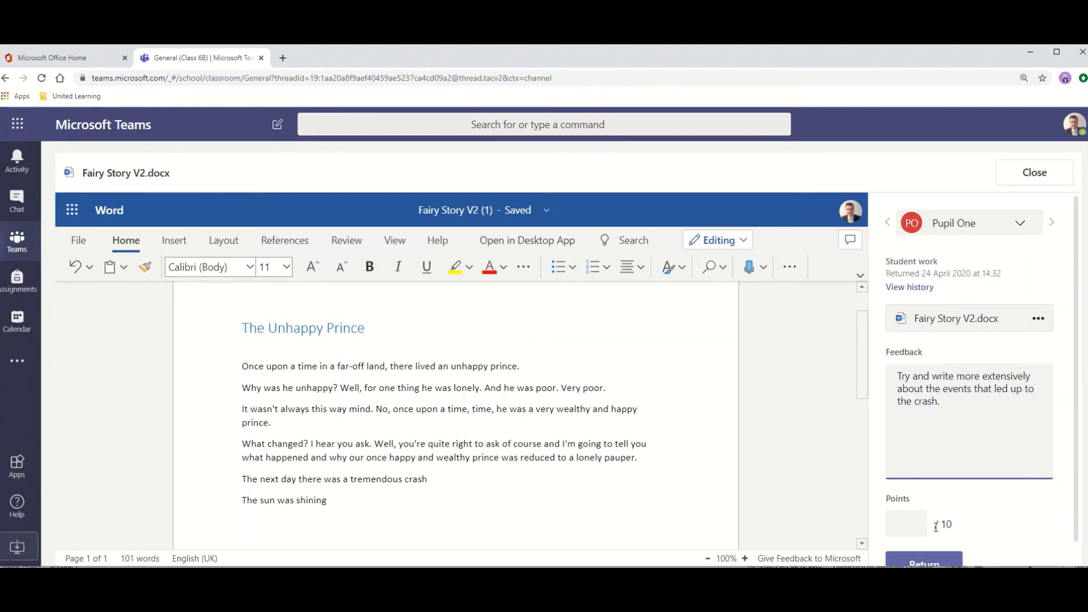
{"action": "left_click", "coordinate": [916, 528]}
{"action": "type", "text": "6"}
Step: Return the marked Story writing work to the pupil and close the document view
{"action": "scroll", "coordinate": [961, 496], "scroll_direction": "down", "scroll_amount": 1}
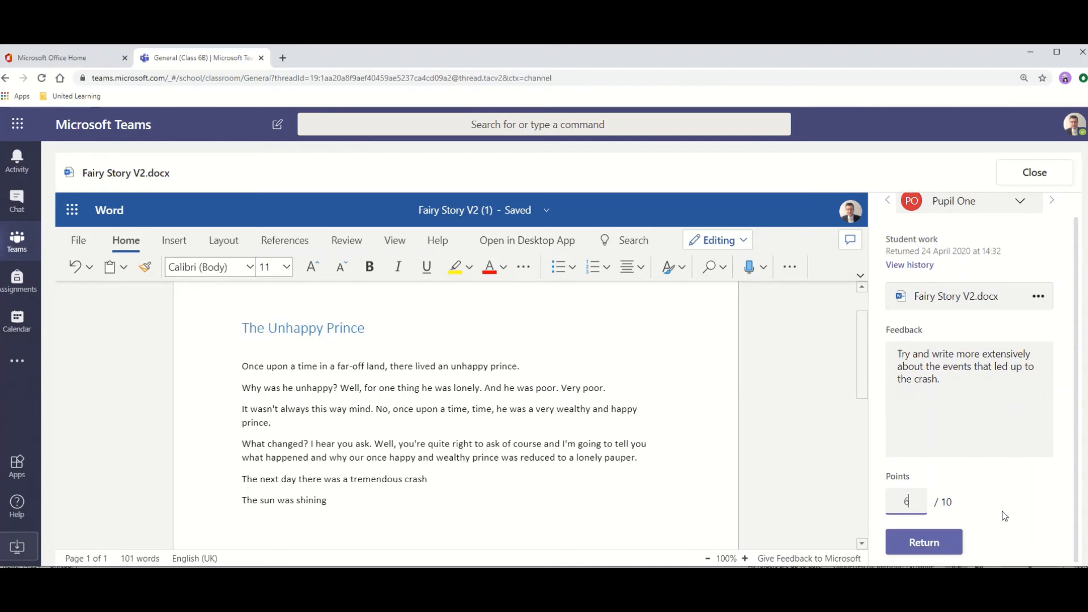
{"action": "left_click", "coordinate": [921, 544]}
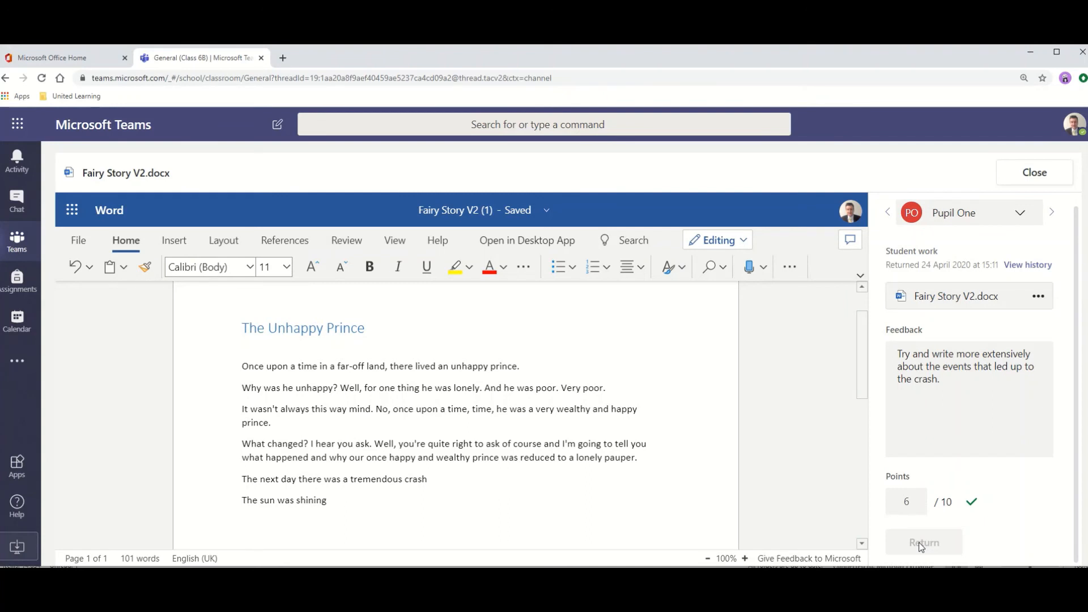
{"action": "left_click", "coordinate": [1019, 180]}
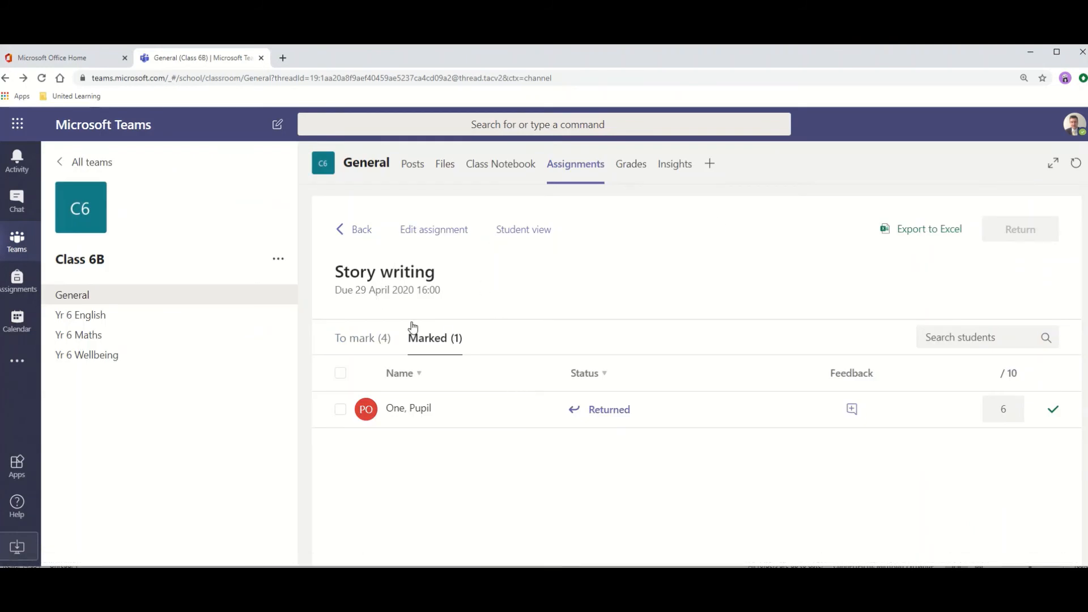
Step: Check the To mark and Marked lists of the Story writing assignment and expand the returned pupil's feedback
{"action": "left_click", "coordinate": [371, 339]}
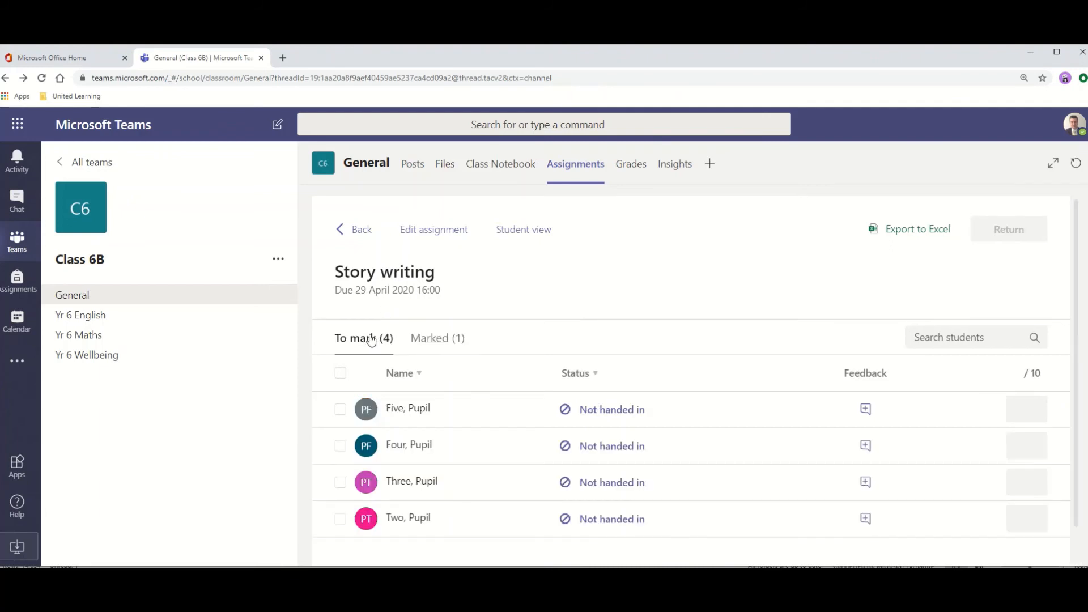
{"action": "left_click", "coordinate": [434, 337]}
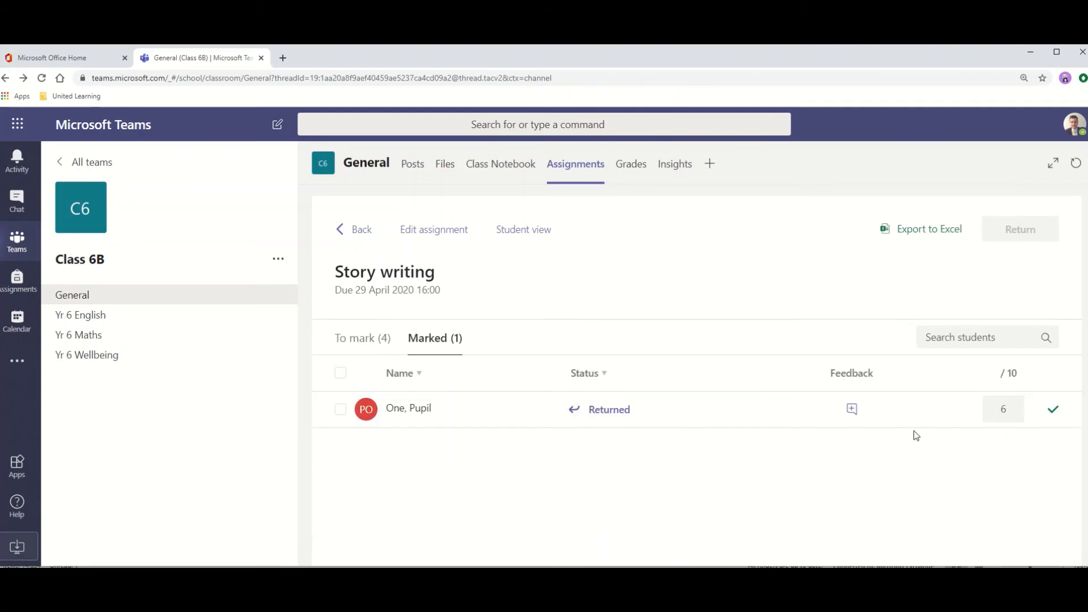
{"action": "left_click", "coordinate": [864, 417]}
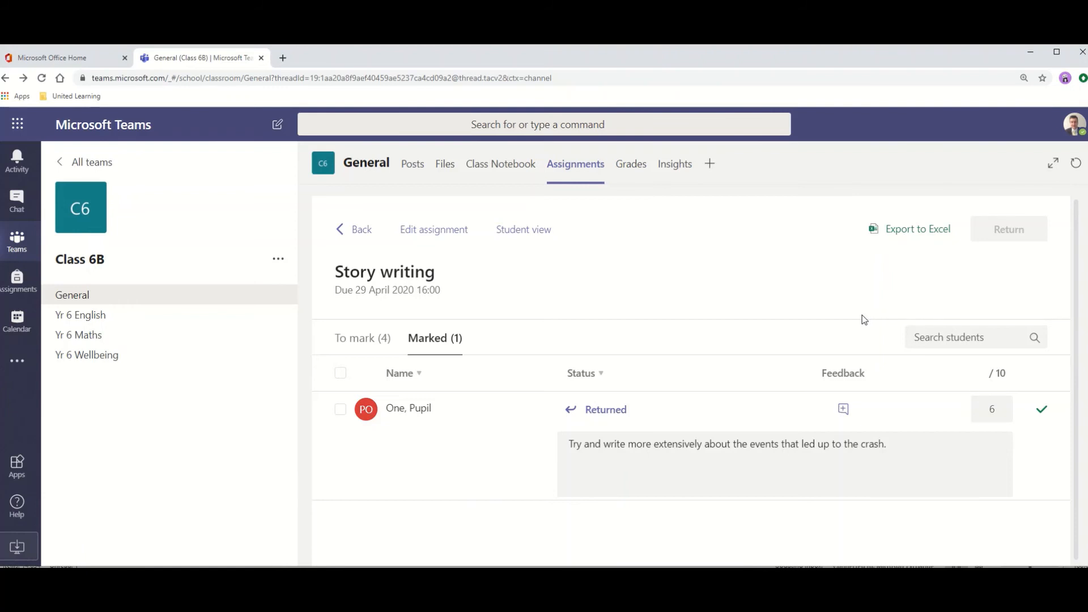
Step: Export the Story writing marks to Excel and open the downloaded Class 6B marks CSV file
{"action": "left_click", "coordinate": [922, 237]}
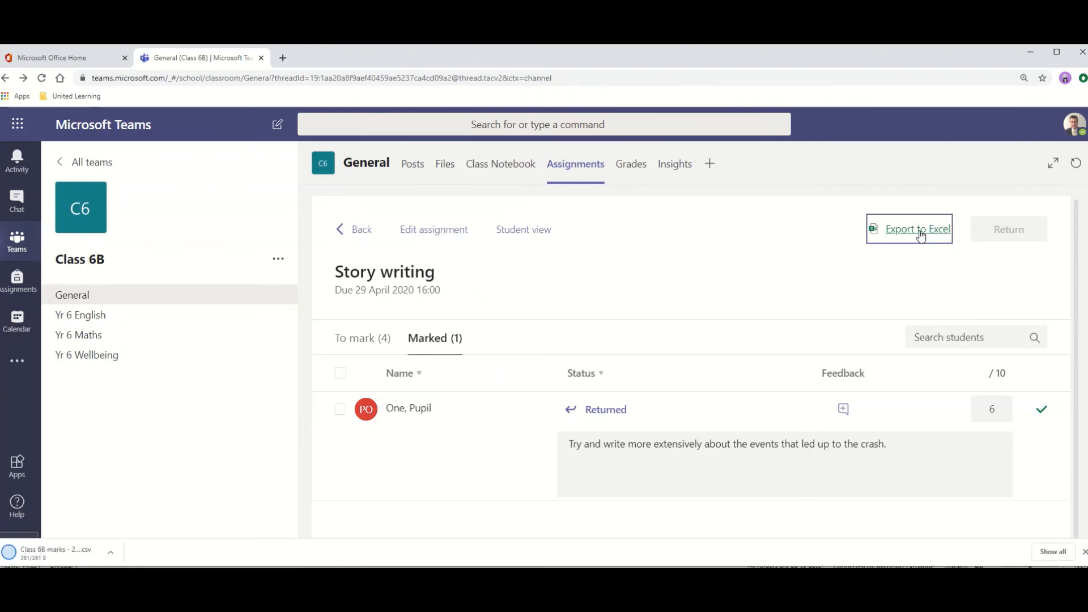
{"action": "left_click", "coordinate": [74, 561]}
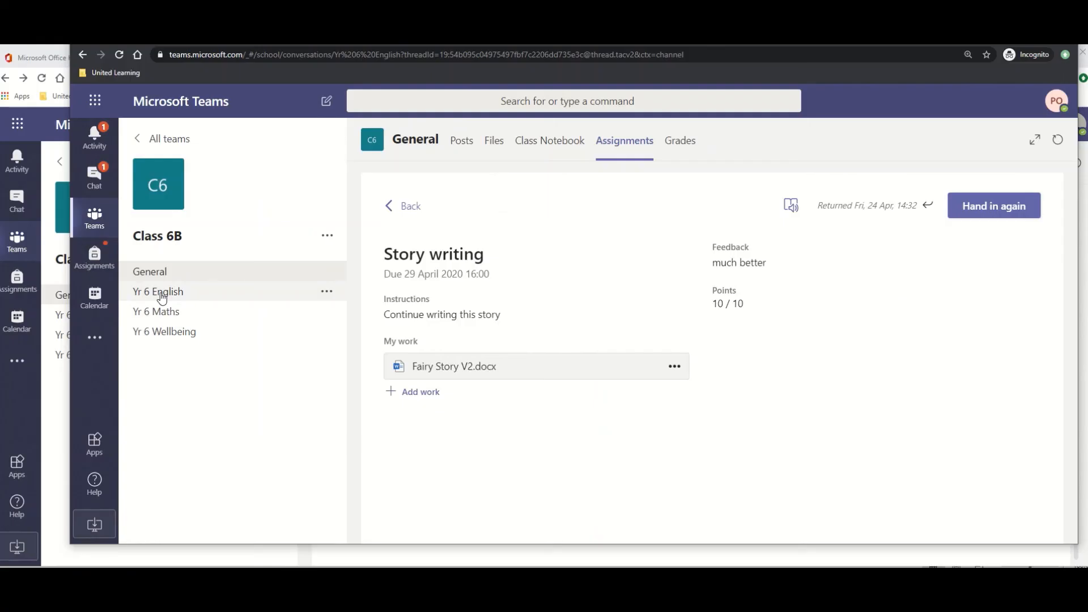
Step: Switch to the pupil's Teams window and open the returned Story writing assignment from its newest activity notification
{"action": "left_click", "coordinate": [159, 293]}
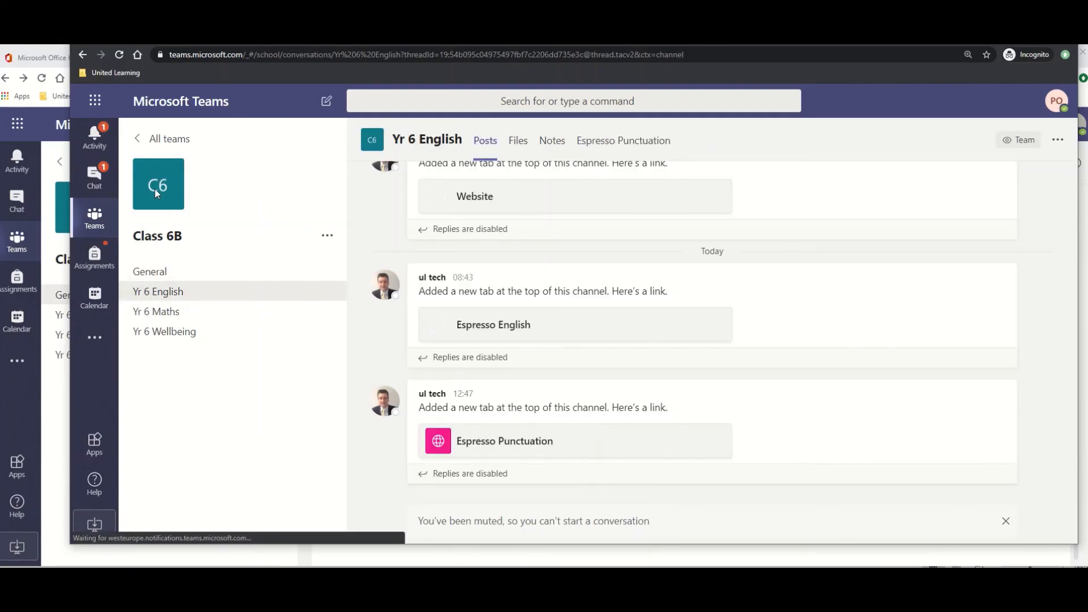
{"action": "left_click", "coordinate": [94, 136]}
{"action": "left_click", "coordinate": [182, 173]}
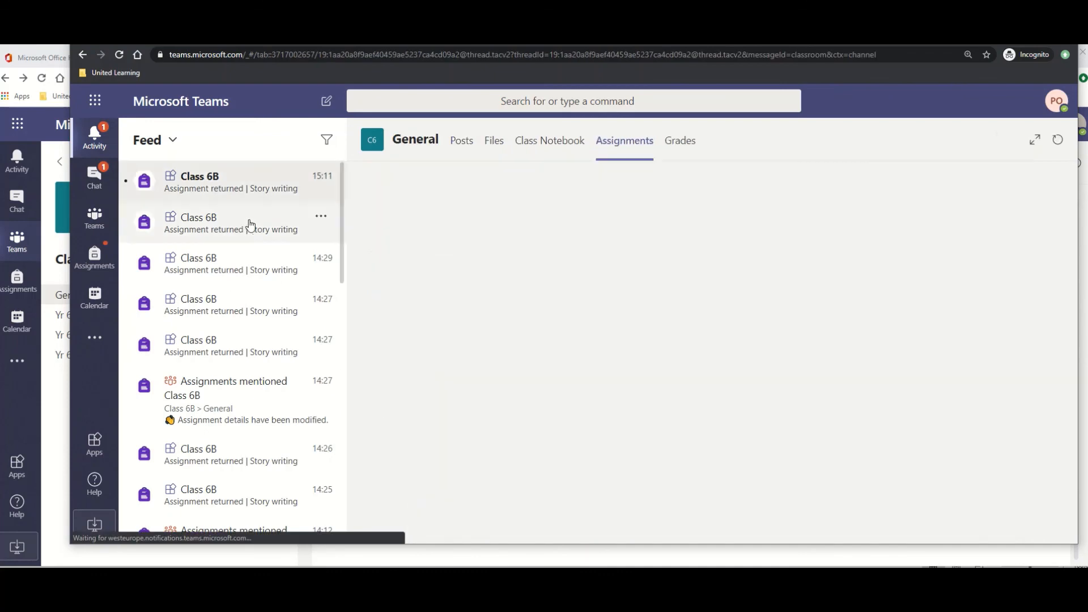